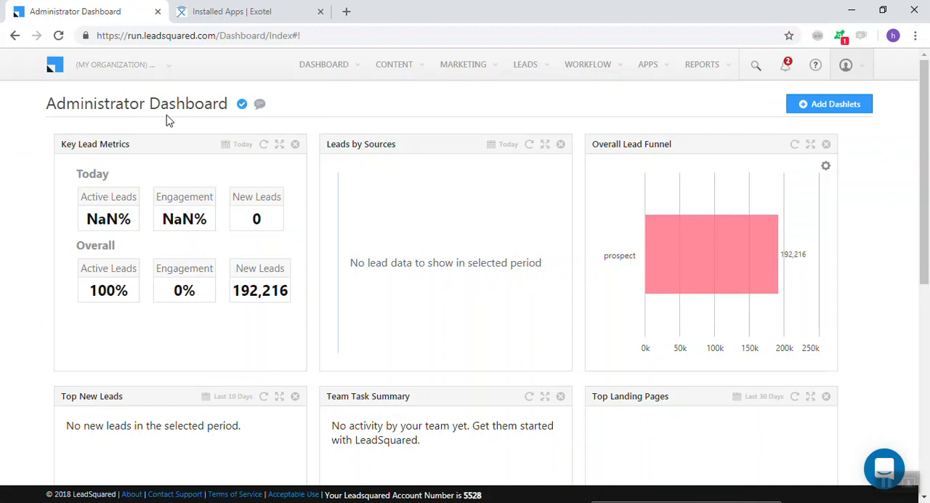
Load the LeadSquared site at run.leadsquared.com
{"action": "left_click", "coordinate": [120, 73]}
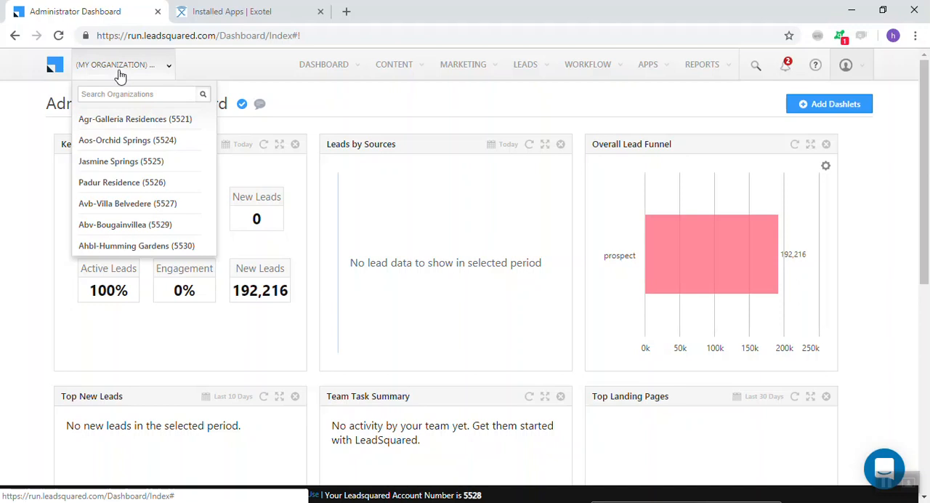
{"action": "left_click", "coordinate": [215, 36]}
{"action": "type", "text": "run"}
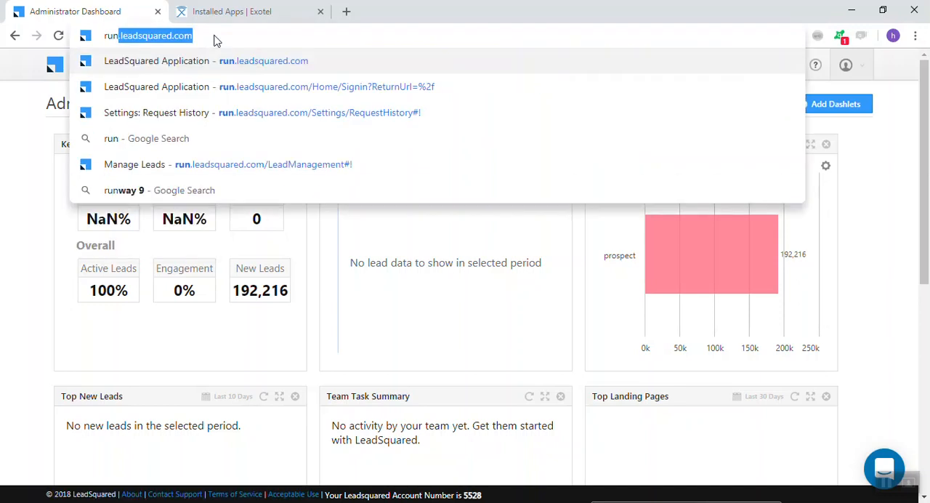
{"action": "key", "text": "Right"}
{"action": "key", "text": "Return"}
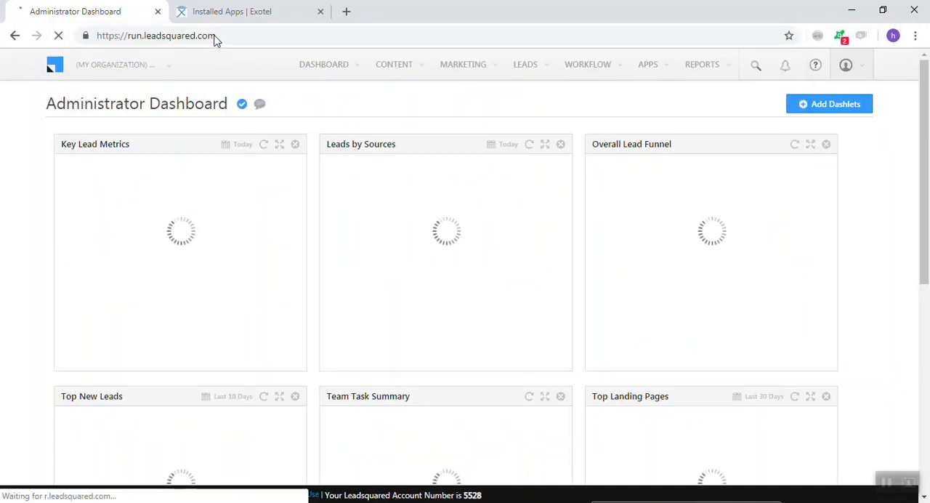
Switch the active organization to Avb-Villa Belvedere
{"action": "mouse_move", "coordinate": [712, 85]}
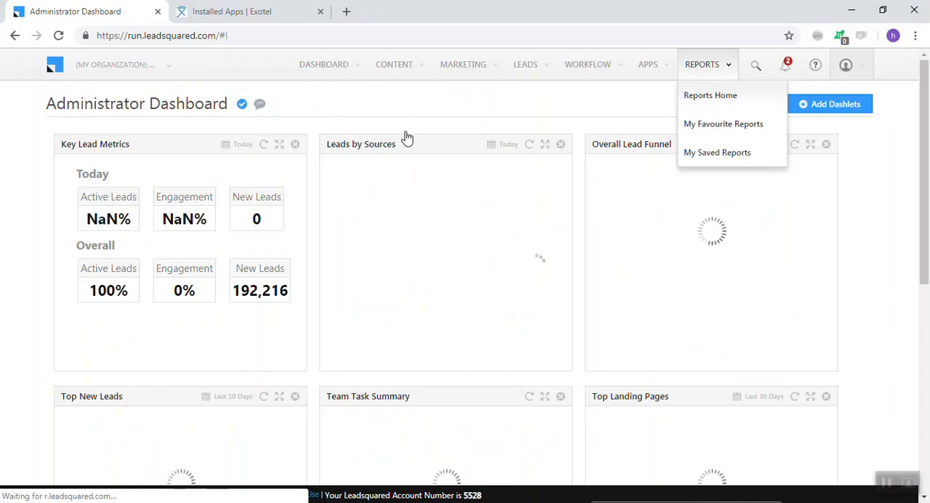
{"action": "left_click", "coordinate": [129, 67]}
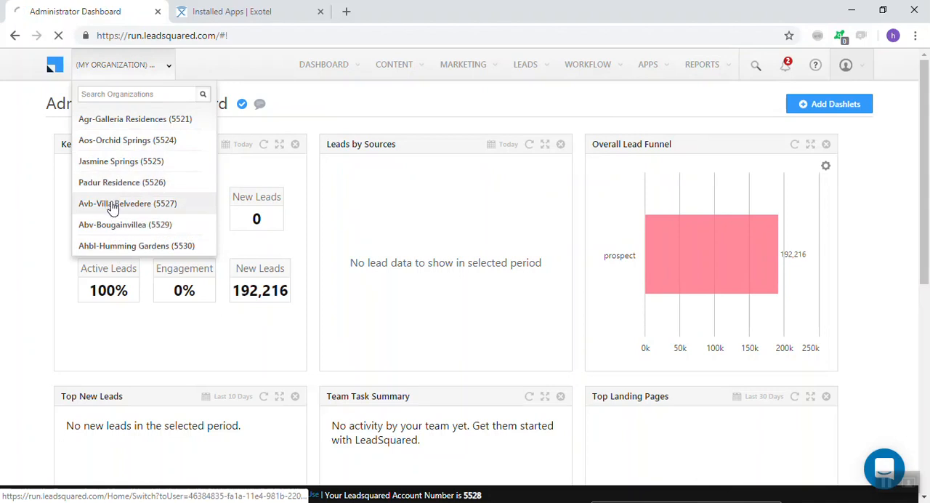
{"action": "left_click", "coordinate": [112, 204]}
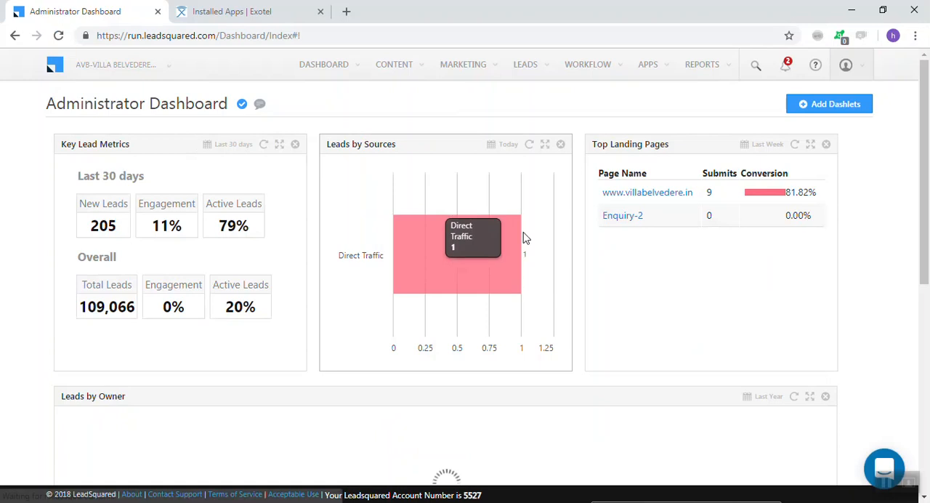
Show the installed apps in the Apps Marketplace and open the Exotel V2 connector's details
{"action": "mouse_move", "coordinate": [710, 67]}
{"action": "mouse_move", "coordinate": [675, 73]}
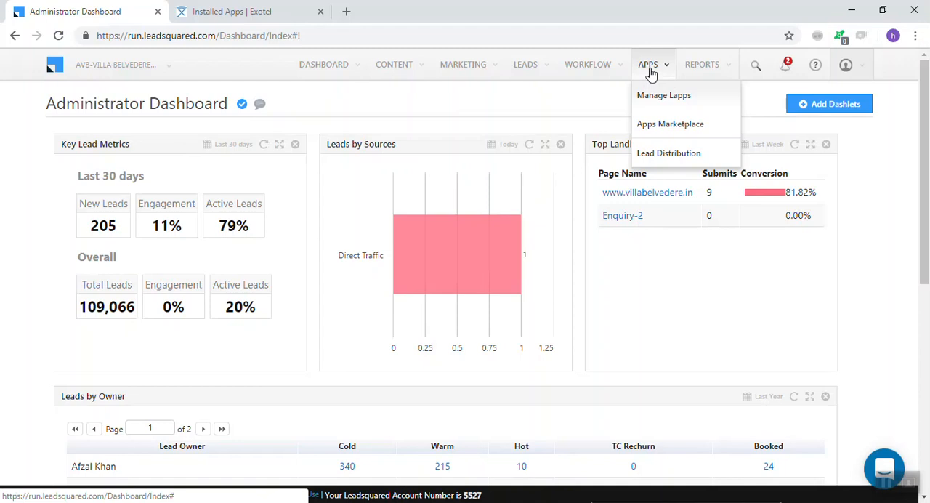
{"action": "left_click", "coordinate": [654, 125]}
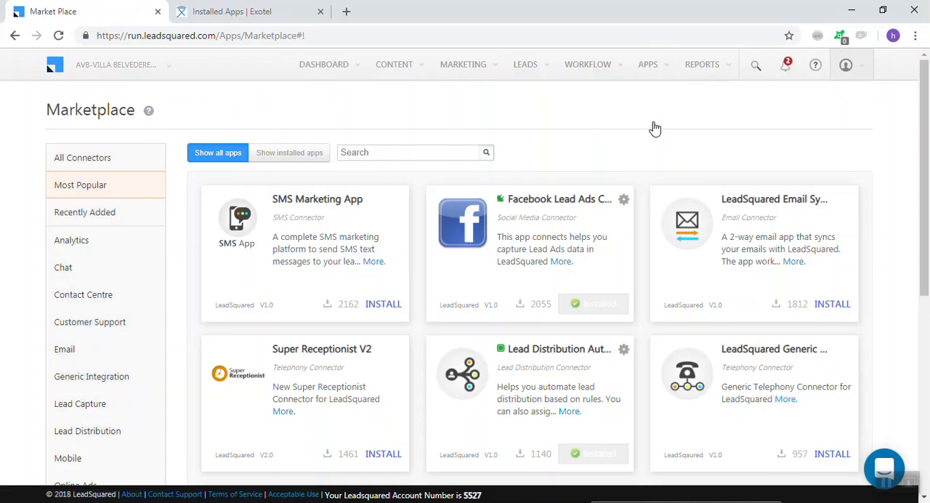
{"action": "left_click", "coordinate": [268, 158]}
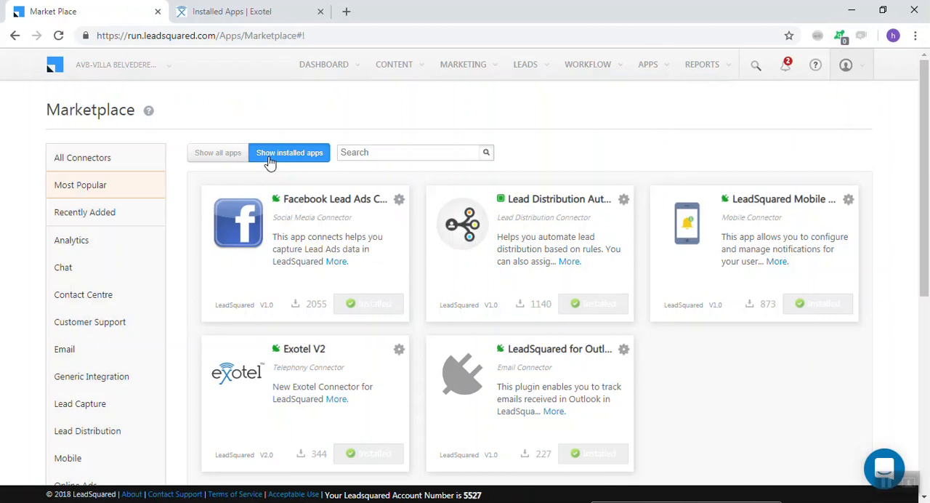
{"action": "left_click", "coordinate": [286, 367]}
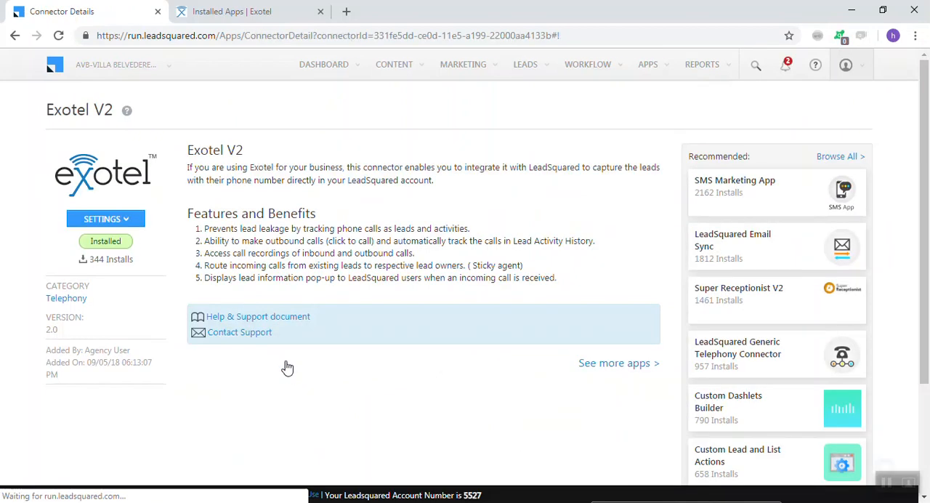
Open the configuration of the Exotel V2 connector at its virtual numbers
{"action": "left_click", "coordinate": [128, 221]}
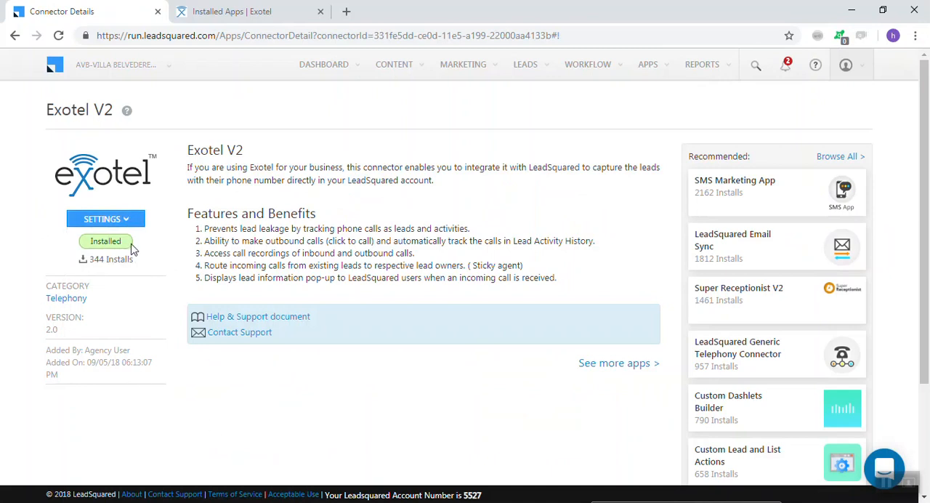
{"action": "left_click", "coordinate": [115, 219]}
{"action": "left_click", "coordinate": [107, 240]}
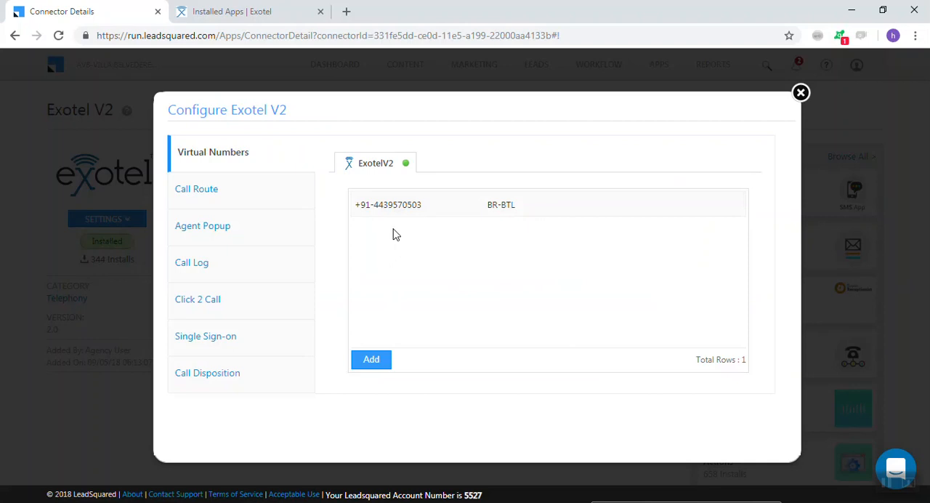
Switch to Exotel, open my.exotel.com/alliancein/accounts and look over the co-workers and groups
{"action": "left_click", "coordinate": [265, 8]}
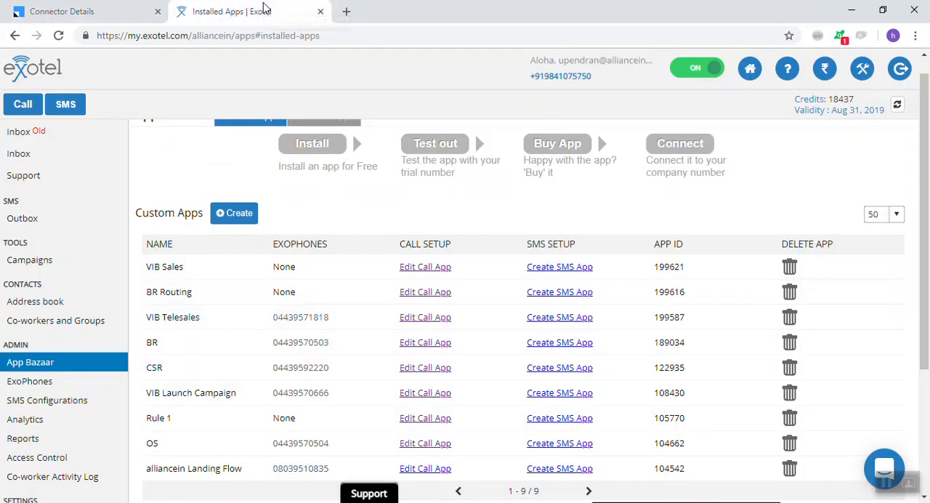
{"action": "left_click", "coordinate": [198, 40]}
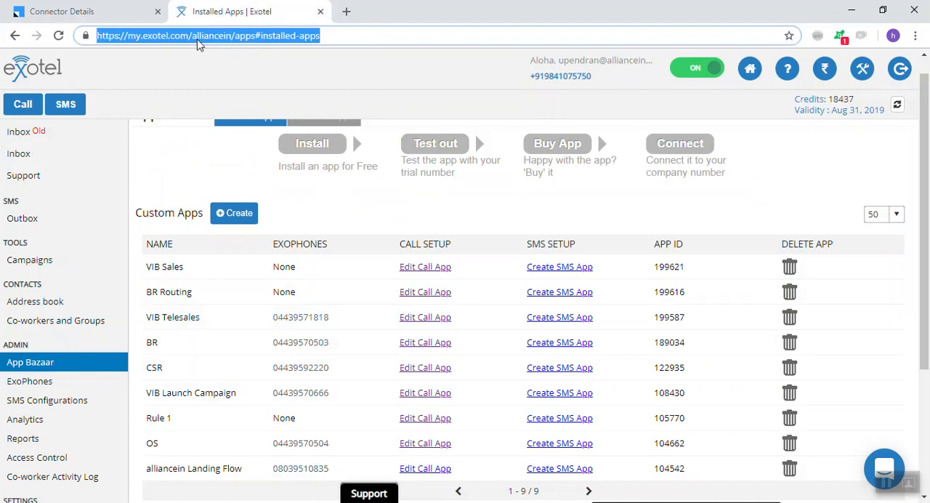
{"action": "type", "text": "exote"}
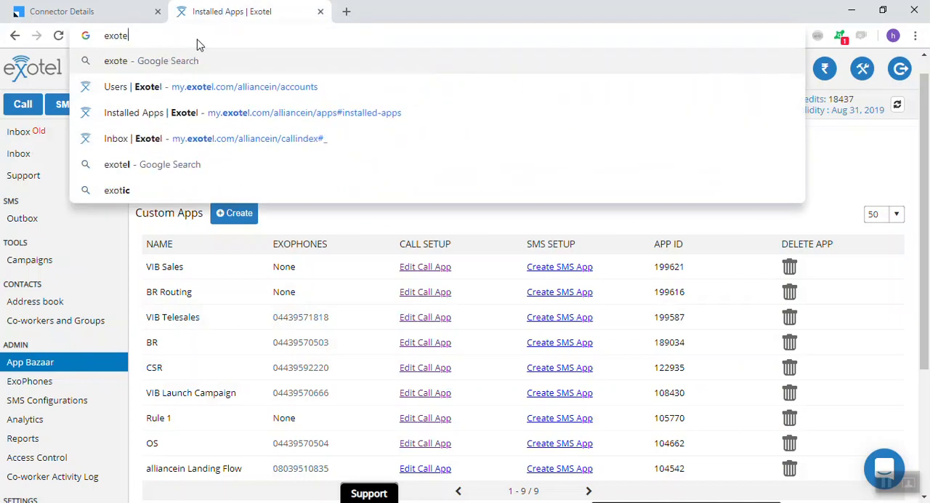
{"action": "key", "text": "Down"}
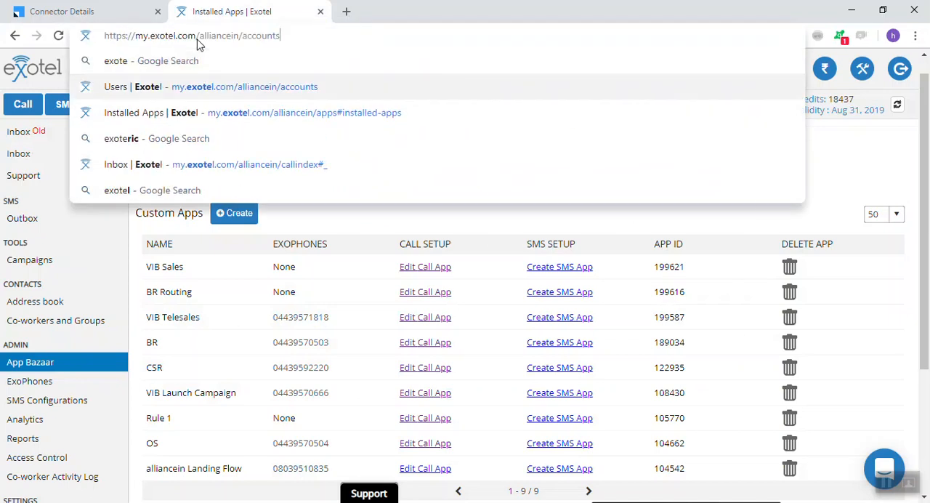
{"action": "key", "text": "Return"}
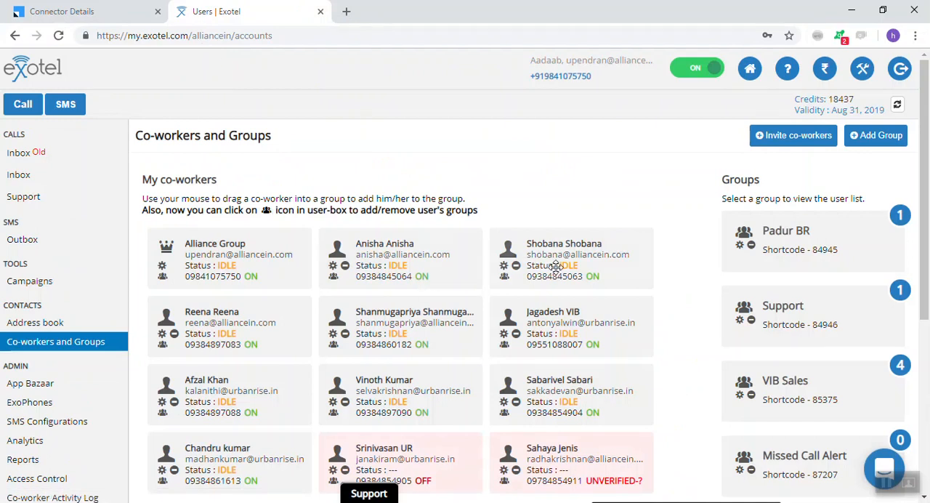
{"action": "scroll", "coordinate": [555, 267], "scroll_direction": "down", "scroll_amount": 1}
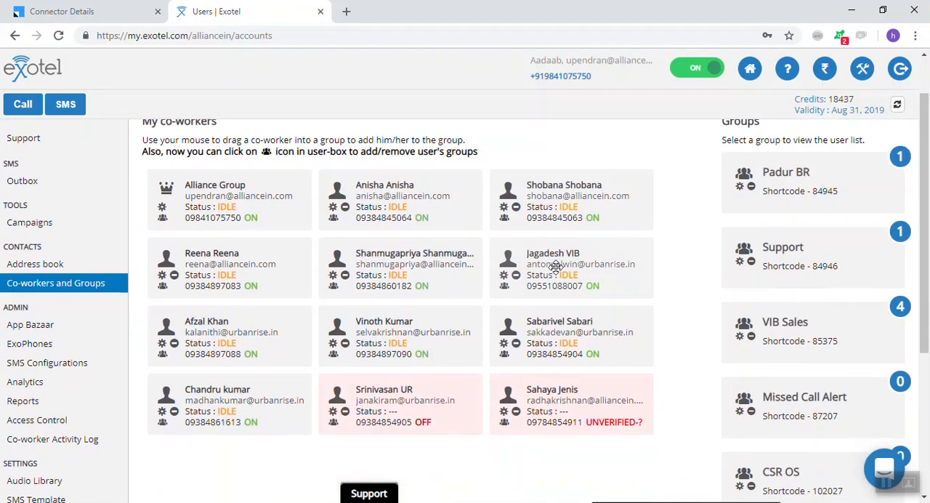
{"action": "scroll", "coordinate": [718, 188], "scroll_direction": "up", "scroll_amount": 1}
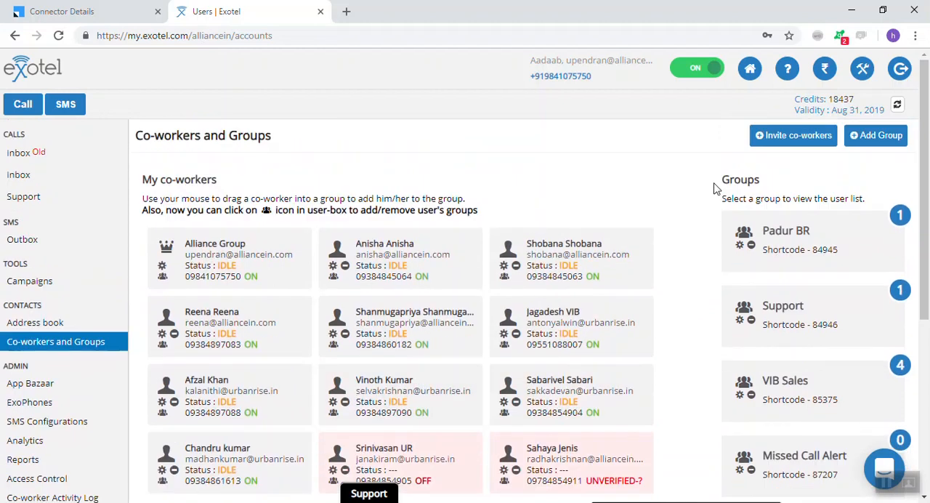
Draft a co-worker invitation with first name "Name" and last name "Surname", and discard it
{"action": "left_click", "coordinate": [779, 138]}
{"action": "left_click", "coordinate": [265, 115]}
{"action": "type", "text": "Firs"}
{"action": "key", "text": "BackSpace"}
{"action": "type", "text": "Name"}
{"action": "key", "text": "Tab"}
{"action": "type", "text": "Su"}
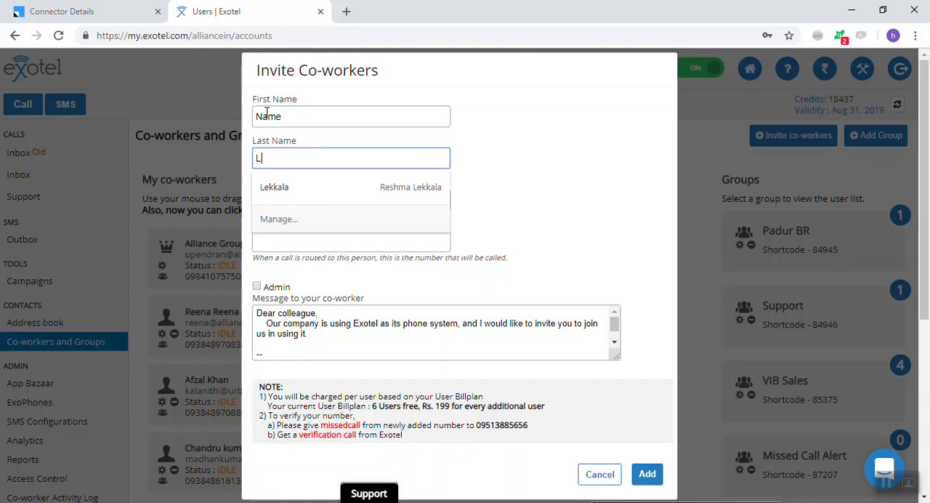
{"action": "type", "text": "rn"}
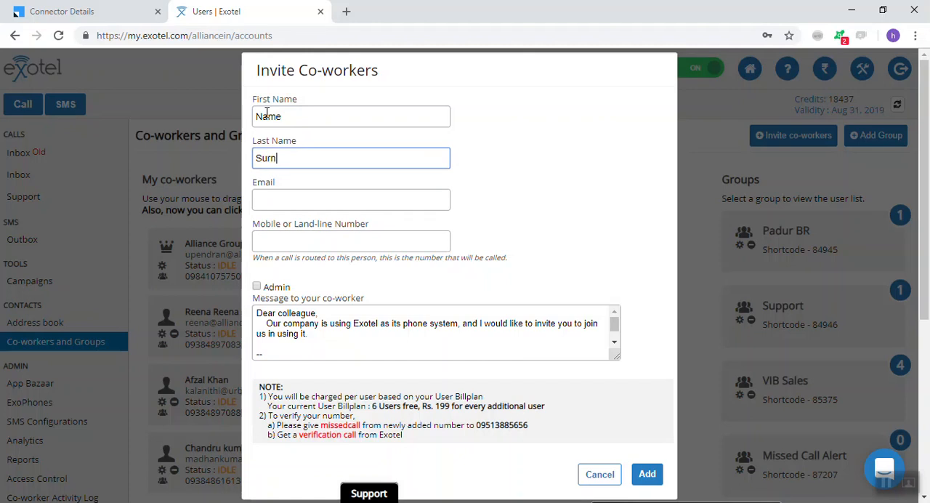
{"action": "type", "text": "ame"}
{"action": "key", "text": "Tab"}
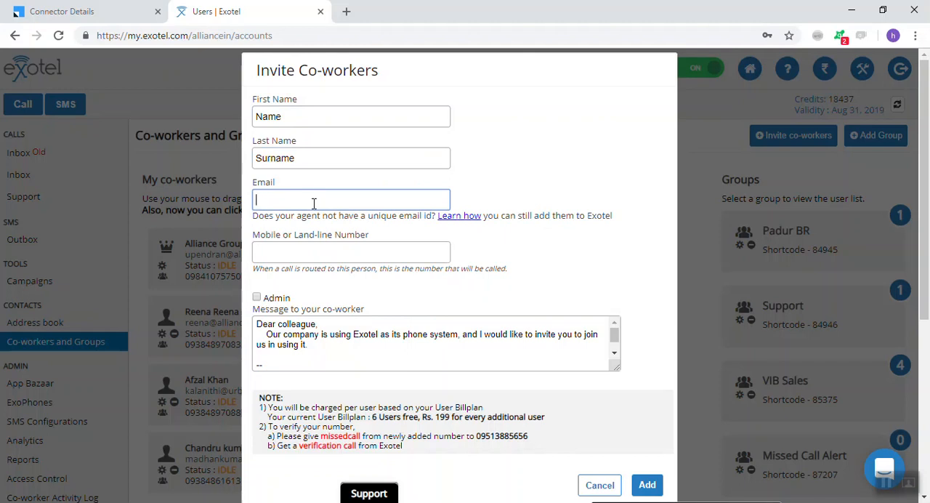
{"action": "left_click", "coordinate": [290, 252]}
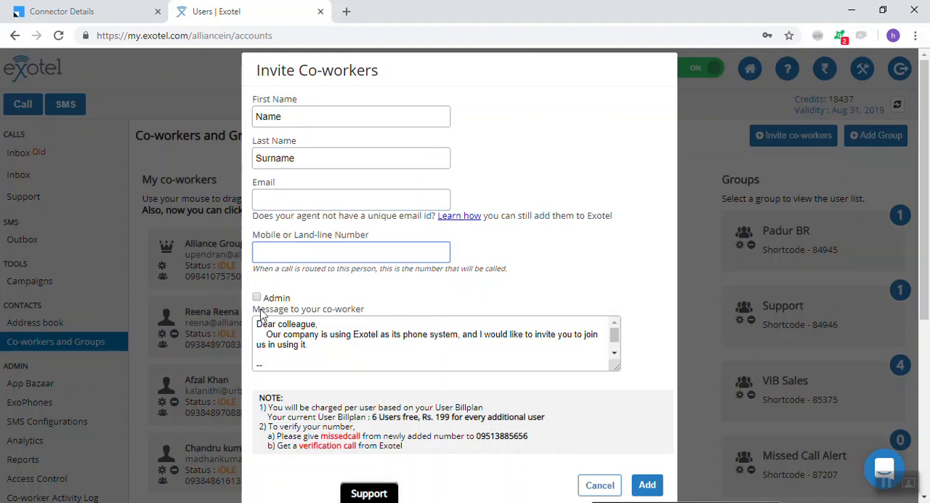
{"action": "left_click_drag", "start_coordinate": [257, 328], "coordinate": [283, 390]}
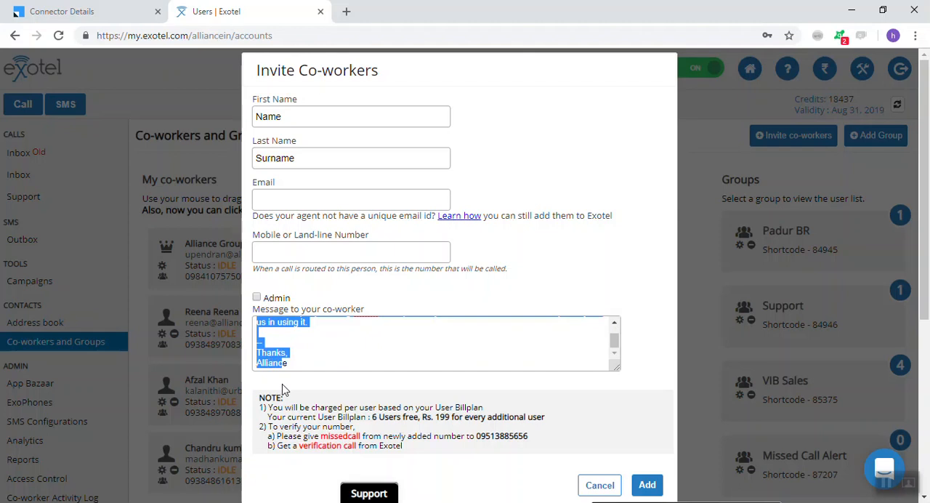
{"action": "left_click", "coordinate": [601, 487]}
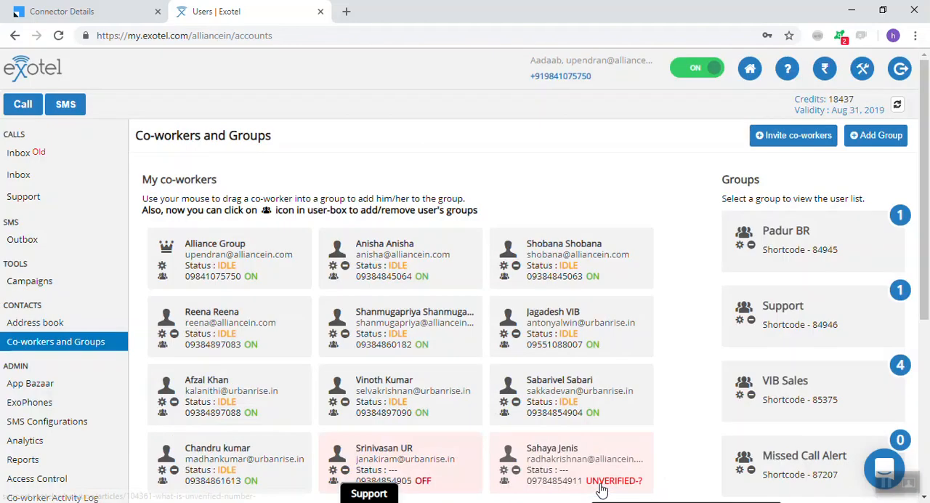
Review the co-workers' statuses and view the new-group form without adding a group
{"action": "scroll", "coordinate": [601, 492], "scroll_direction": "down", "scroll_amount": 1}
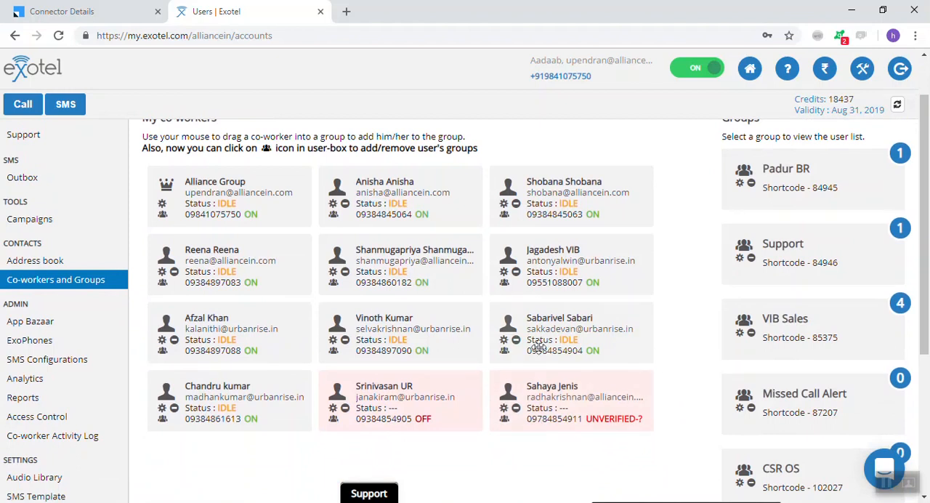
{"action": "mouse_move", "coordinate": [609, 428]}
{"action": "scroll", "coordinate": [763, 191], "scroll_direction": "down", "scroll_amount": 1}
{"action": "scroll", "coordinate": [763, 191], "scroll_direction": "up", "scroll_amount": 2}
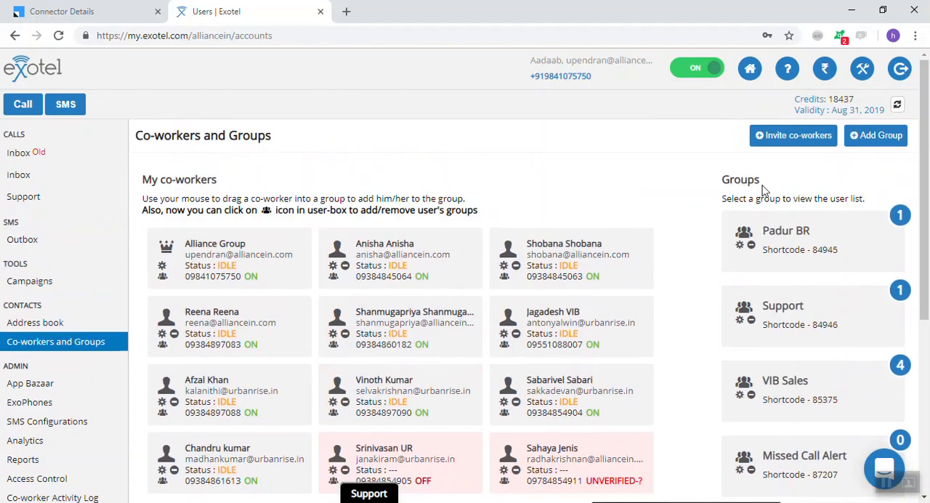
{"action": "left_click", "coordinate": [876, 138]}
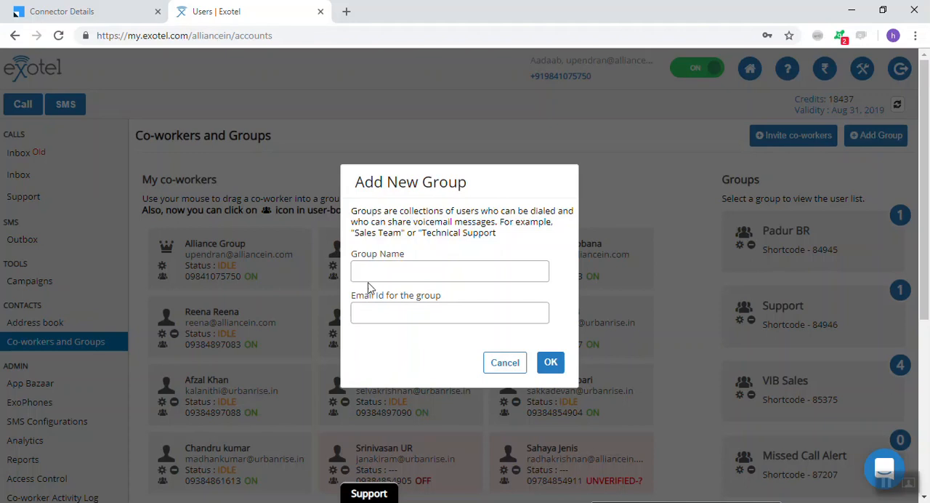
{"action": "left_click", "coordinate": [507, 363]}
Open the VIB Telesales group for editing and save it with its existing name
{"action": "scroll", "coordinate": [788, 244], "scroll_direction": "down", "scroll_amount": 1}
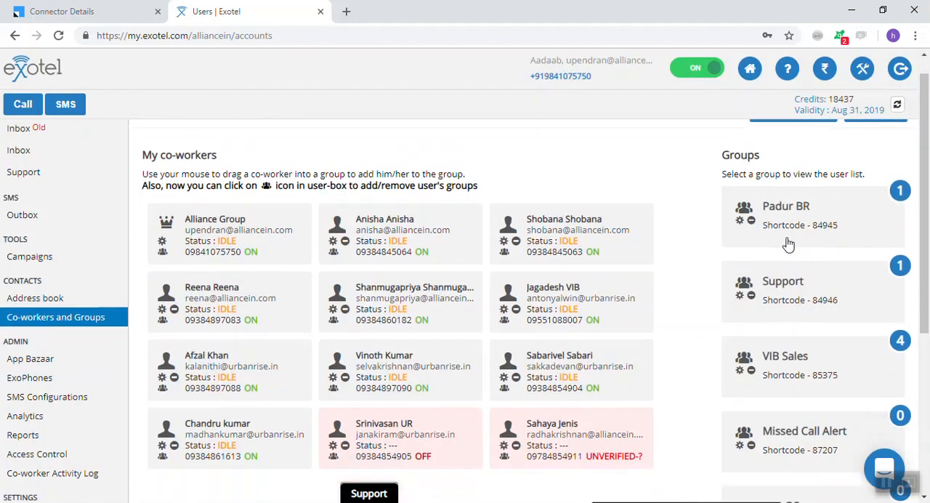
{"action": "scroll", "coordinate": [772, 231], "scroll_direction": "down", "scroll_amount": 3}
{"action": "scroll", "coordinate": [772, 231], "scroll_direction": "down", "scroll_amount": 1}
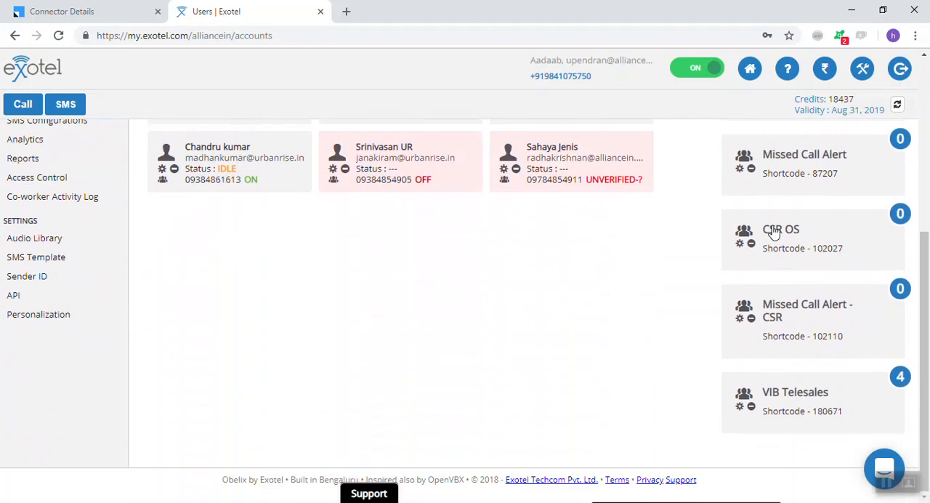
{"action": "left_click", "coordinate": [740, 408]}
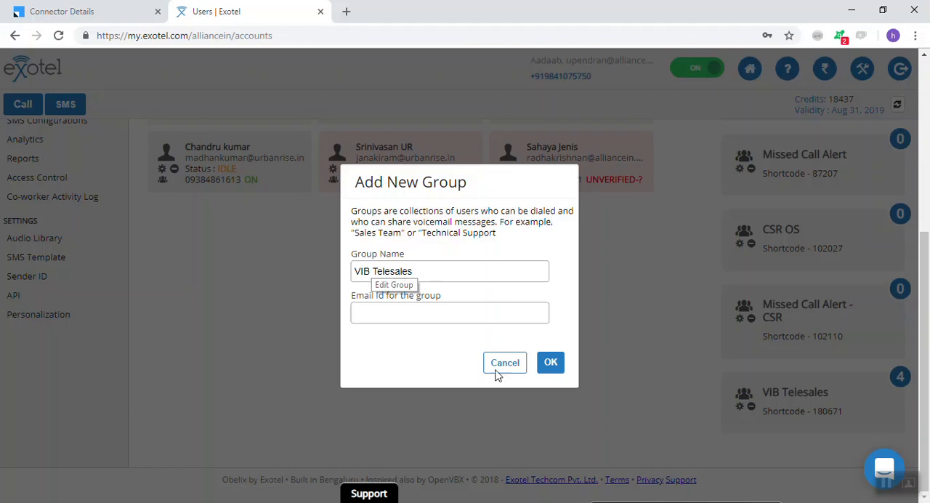
{"action": "left_click", "coordinate": [552, 364]}
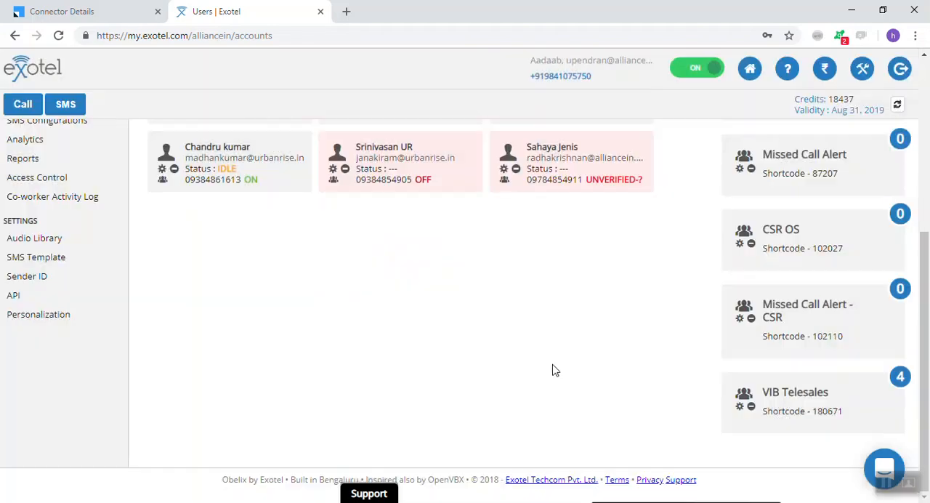
Look over the co-workers and groups, and check one VIB co-worker's group memberships without changing them
{"action": "scroll", "coordinate": [590, 269], "scroll_direction": "up", "scroll_amount": 4}
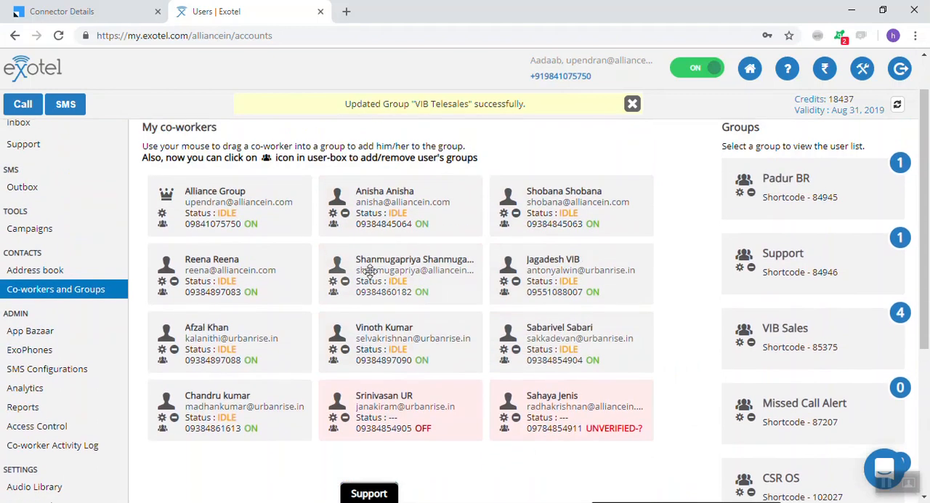
{"action": "scroll", "coordinate": [723, 411], "scroll_direction": "down", "scroll_amount": 2}
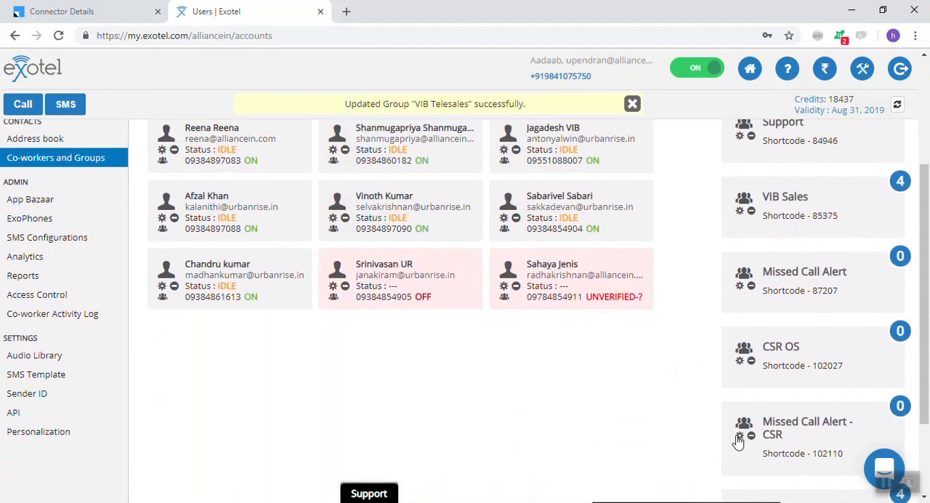
{"action": "scroll", "coordinate": [747, 428], "scroll_direction": "down", "scroll_amount": 2}
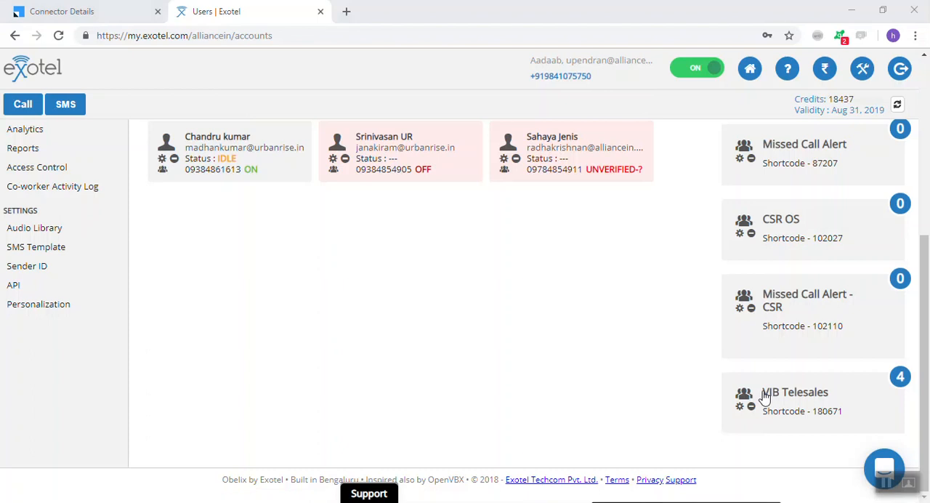
{"action": "scroll", "coordinate": [800, 181], "scroll_direction": "up", "scroll_amount": 4}
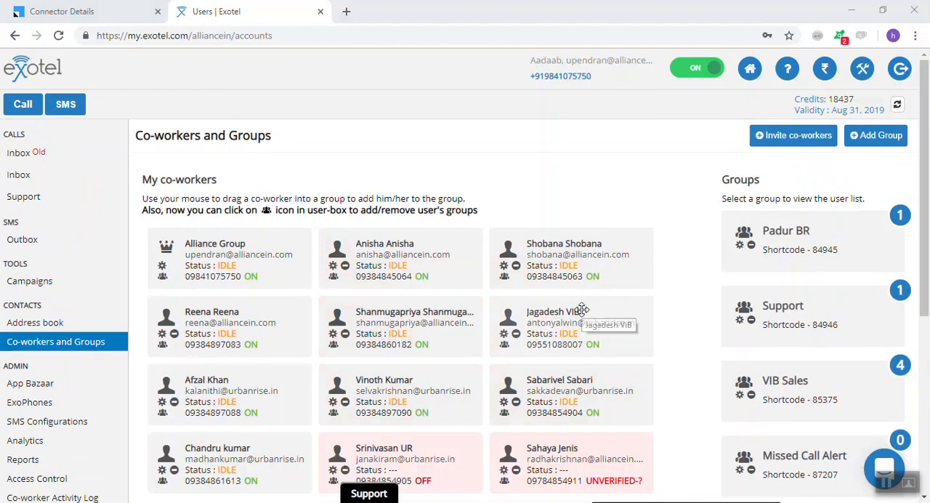
{"action": "scroll", "coordinate": [582, 311], "scroll_direction": "down", "scroll_amount": 1}
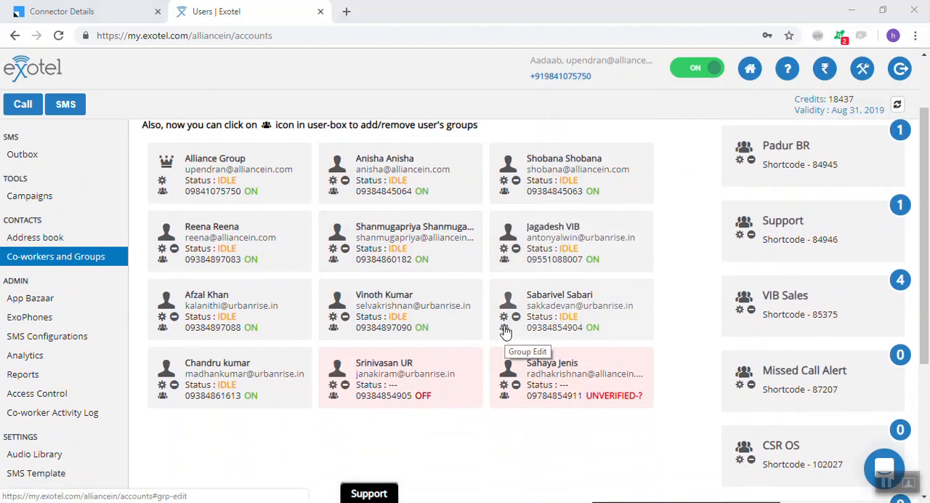
{"action": "left_click", "coordinate": [504, 260]}
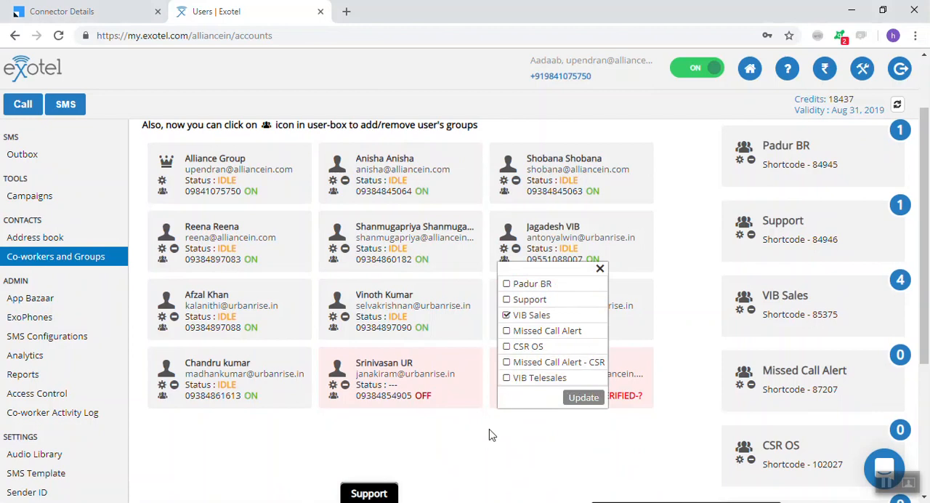
{"action": "left_click", "coordinate": [601, 268]}
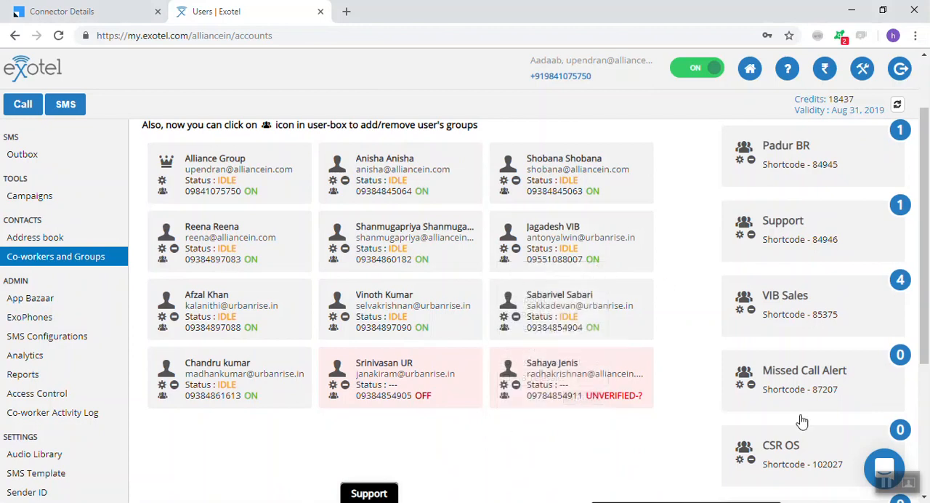
{"action": "scroll", "coordinate": [802, 422], "scroll_direction": "down", "scroll_amount": 3}
{"action": "scroll", "coordinate": [803, 419], "scroll_direction": "up", "scroll_amount": 3}
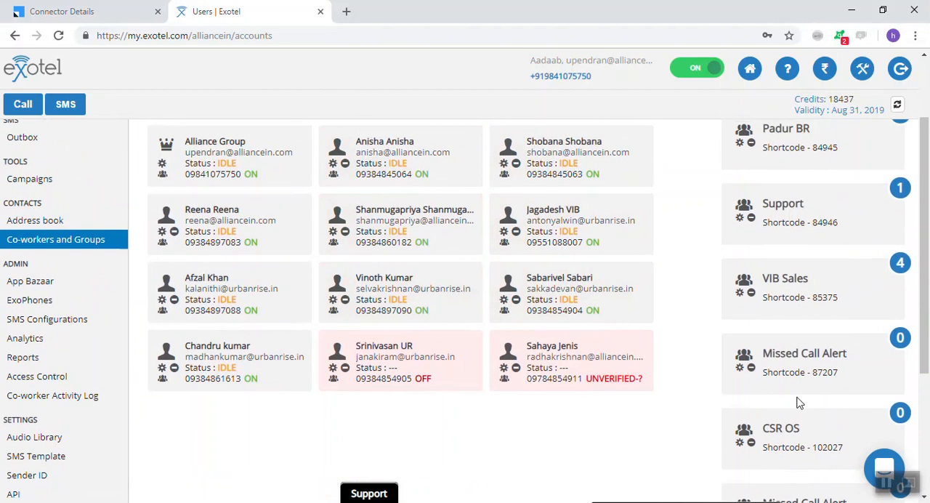
Try to update the first-row middle co-worker's group membership with VIB Telesales selected
{"action": "scroll", "coordinate": [584, 305], "scroll_direction": "up", "scroll_amount": 1}
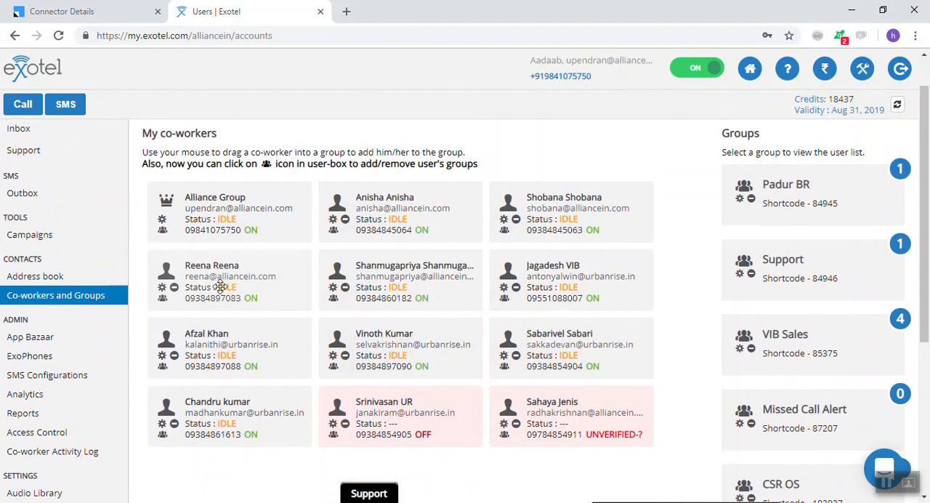
{"action": "left_click", "coordinate": [333, 232]}
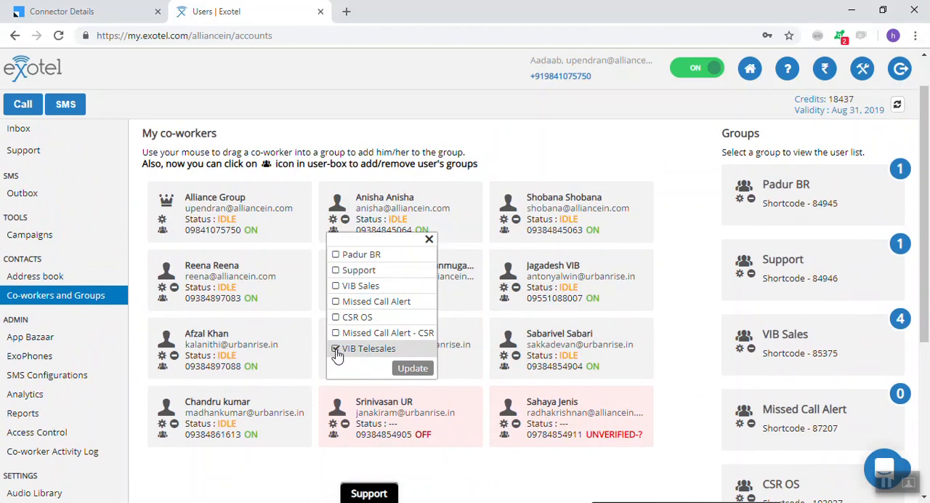
{"action": "left_click", "coordinate": [412, 369]}
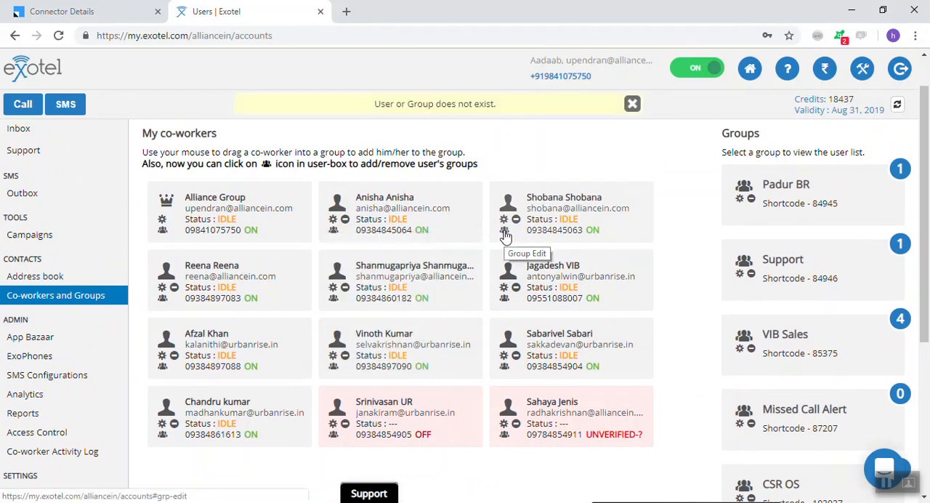
{"action": "scroll", "coordinate": [391, 274], "scroll_direction": "down", "scroll_amount": 1}
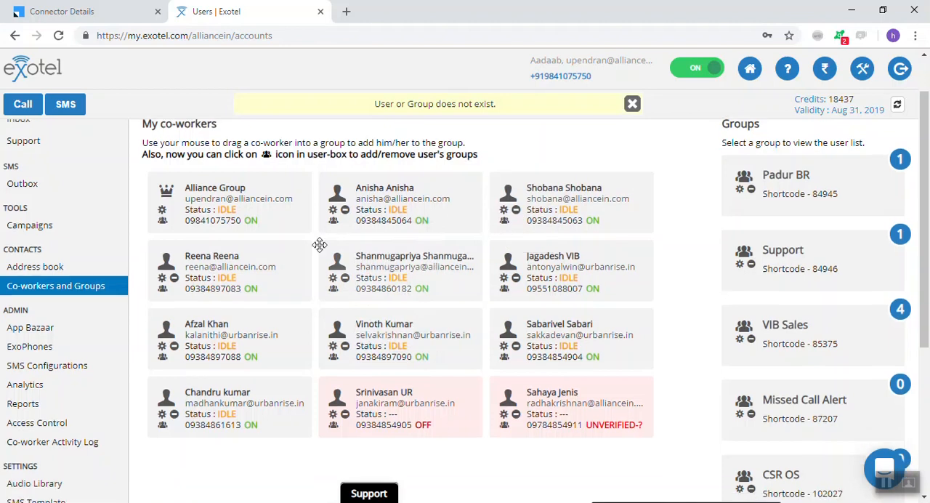
Reload the co-workers page and review the members of the VIB Telesales group
{"action": "left_click", "coordinate": [60, 36]}
{"action": "scroll", "coordinate": [459, 270], "scroll_direction": "down", "scroll_amount": 3}
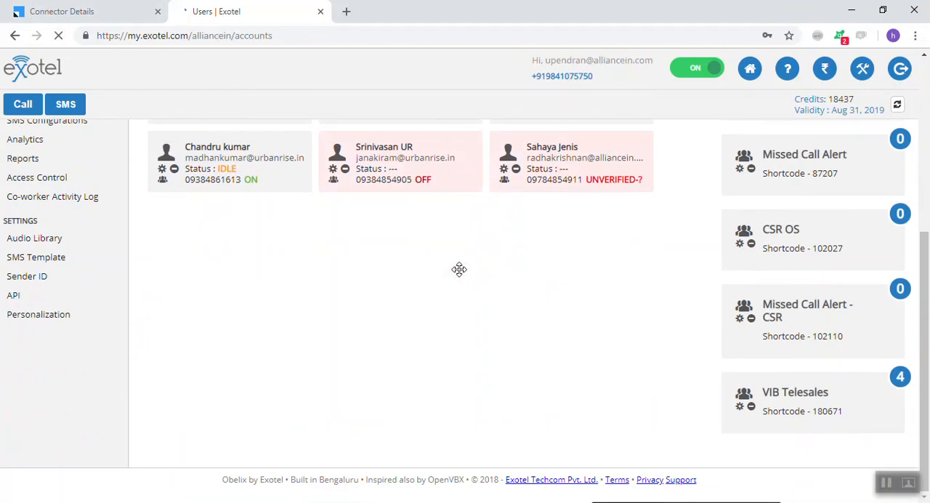
{"action": "left_click", "coordinate": [815, 396]}
{"action": "scroll", "coordinate": [814, 395], "scroll_direction": "down", "scroll_amount": 2}
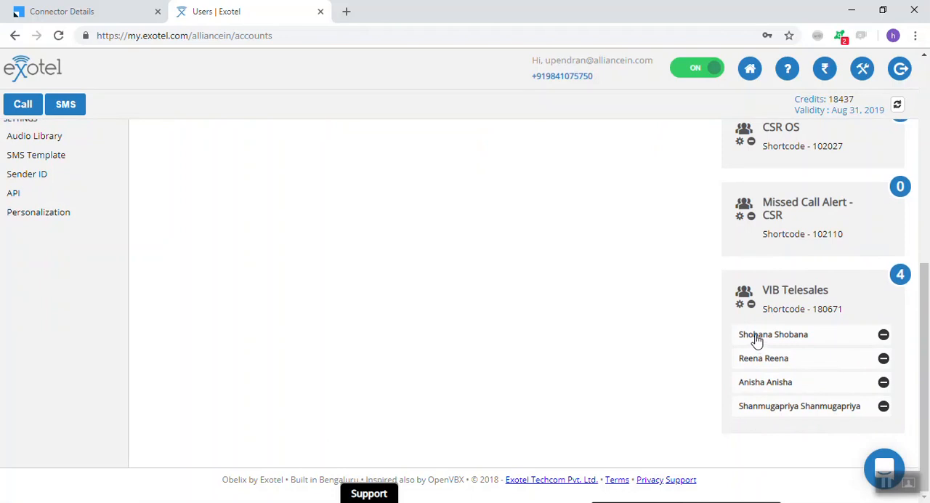
{"action": "scroll", "coordinate": [755, 338], "scroll_direction": "up", "scroll_amount": 5}
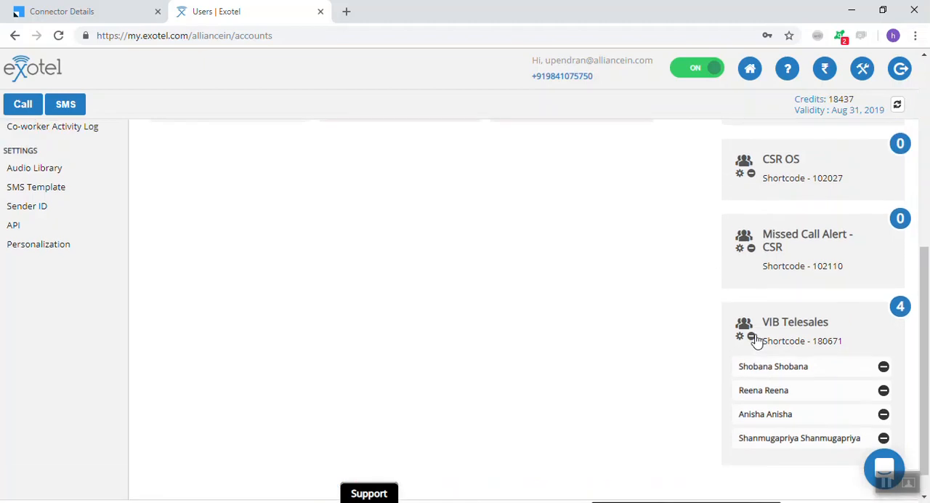
{"action": "scroll", "coordinate": [756, 338], "scroll_direction": "up", "scroll_amount": 1}
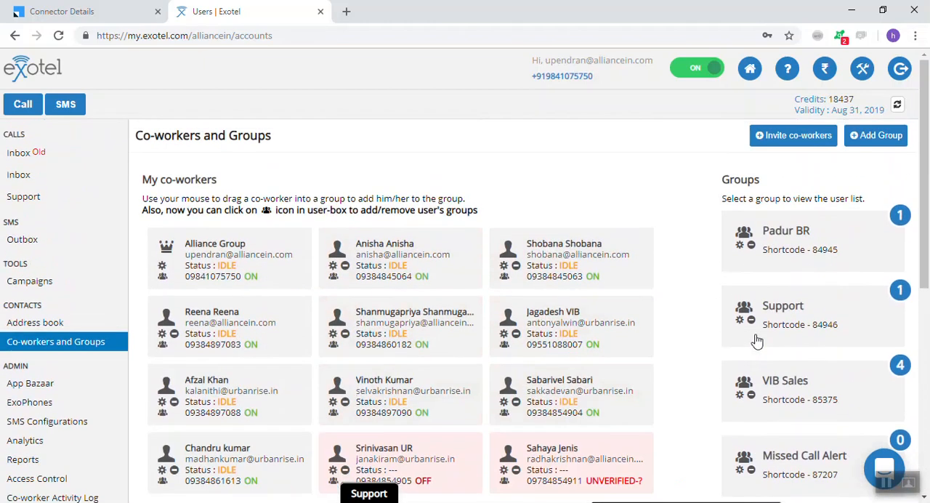
Open App Bazaar's installed apps and load the same page in a second browser tab
{"action": "left_click", "coordinate": [22, 389]}
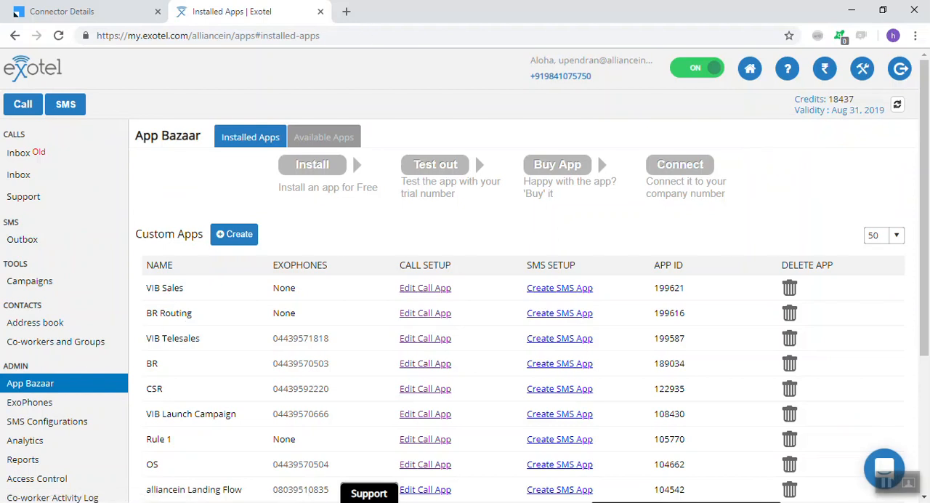
{"action": "left_click", "coordinate": [227, 36]}
{"action": "key", "text": "ctrl+c"}
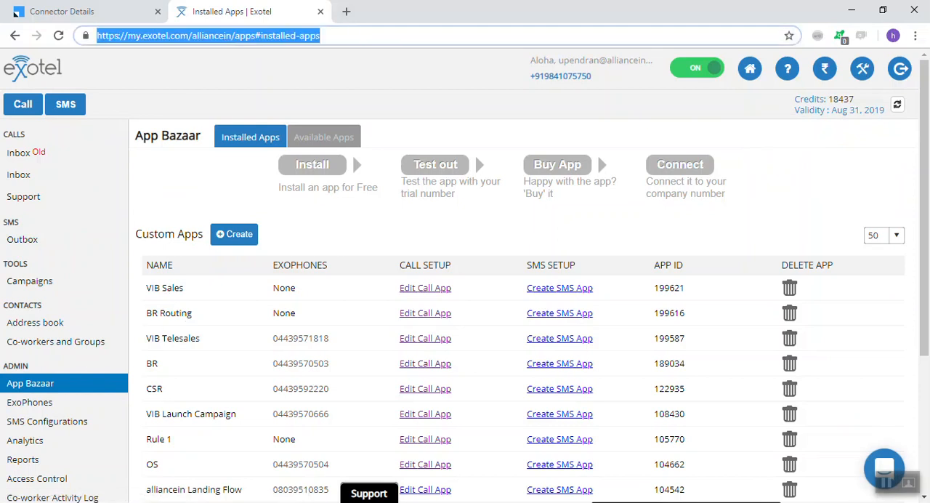
{"action": "left_click", "coordinate": [347, 12]}
{"action": "key", "text": "ctrl+v"}
{"action": "key", "text": "Return"}
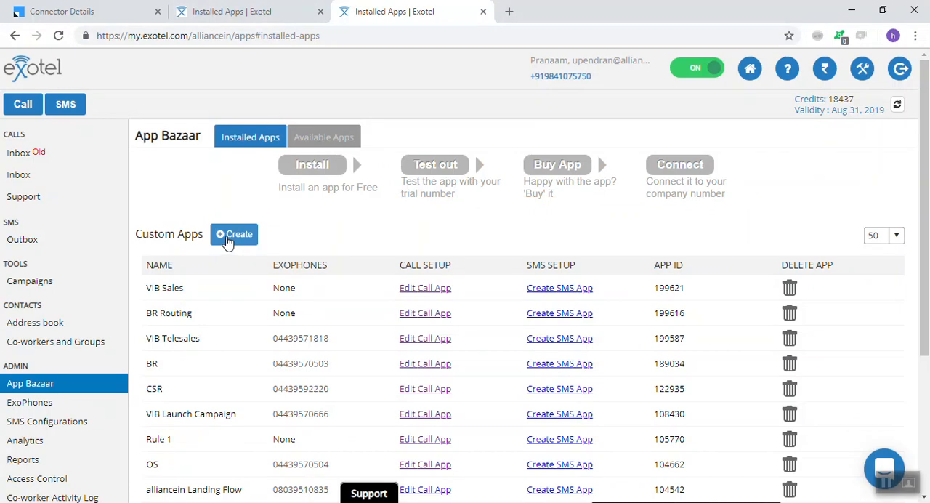
Create a new custom app named "VIB TC"
{"action": "left_click", "coordinate": [227, 242]}
{"action": "left_click", "coordinate": [367, 266]}
{"action": "type", "text": "VIN"}
{"action": "type", "text": "B "}
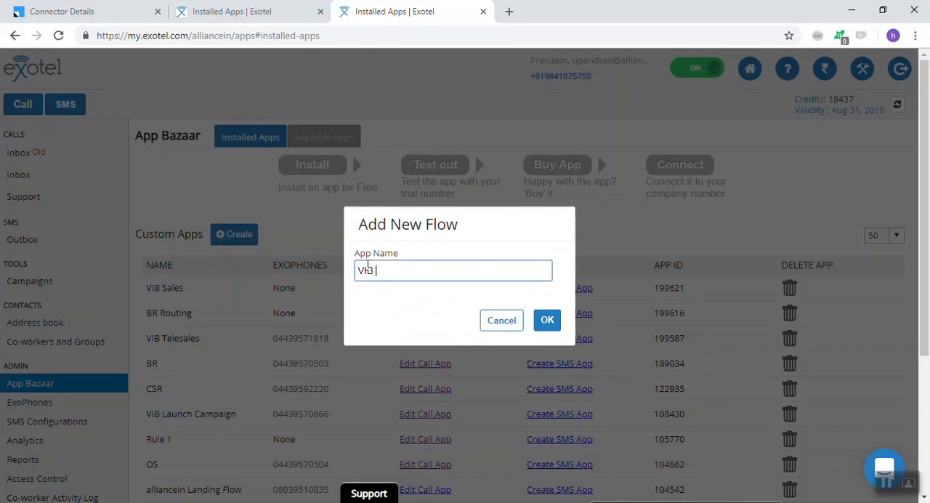
{"action": "type", "text": "TC"}
{"action": "key", "text": "BackSpace"}
{"action": "key", "text": "BackSpace"}
{"action": "type", "text": "Pr"}
{"action": "key", "text": "BackSpace"}
{"action": "key", "text": "BackSpace"}
{"action": "type", "text": "RC"}
{"action": "key", "text": "BackSpace"}
{"action": "key", "text": "BackSpace"}
{"action": "type", "text": "TC"}
{"action": "left_click", "coordinate": [547, 323]}
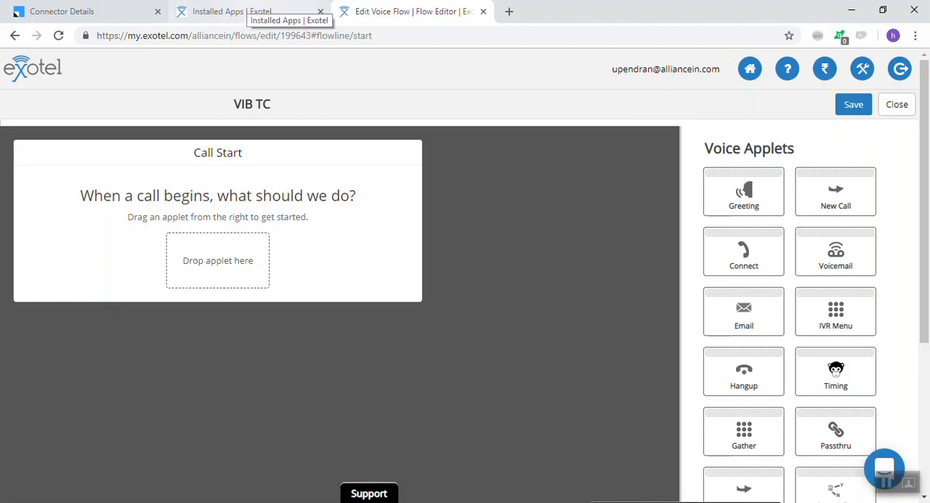
View the existing VIB Sales call flow for reference and return to the VIB TC flow
{"action": "left_click", "coordinate": [233, 11]}
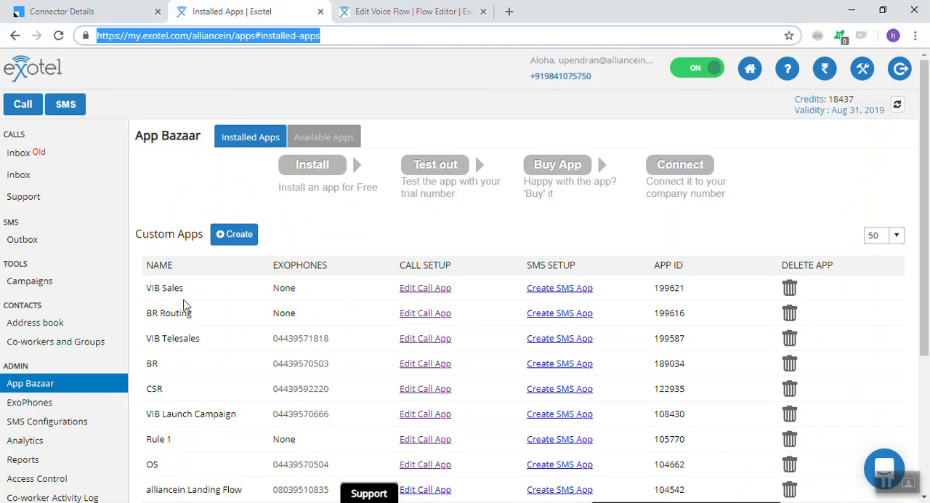
{"action": "left_click", "coordinate": [418, 295]}
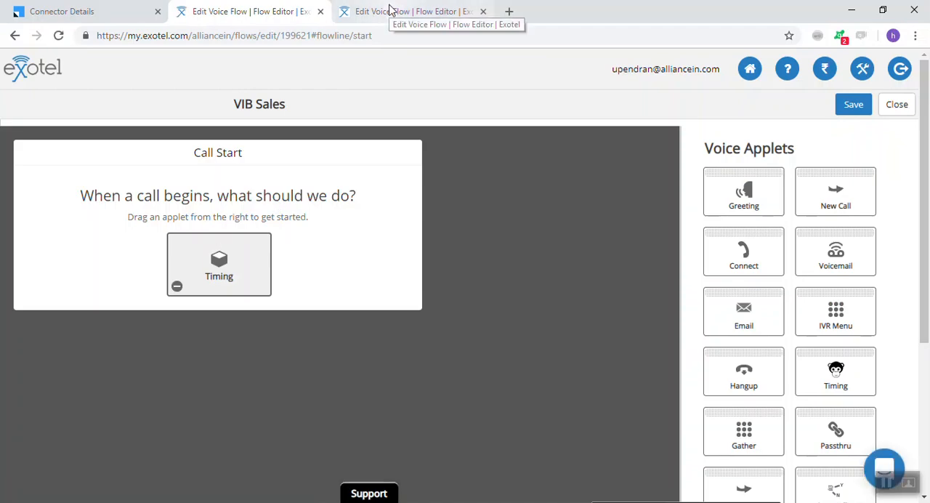
{"action": "left_click", "coordinate": [388, 10]}
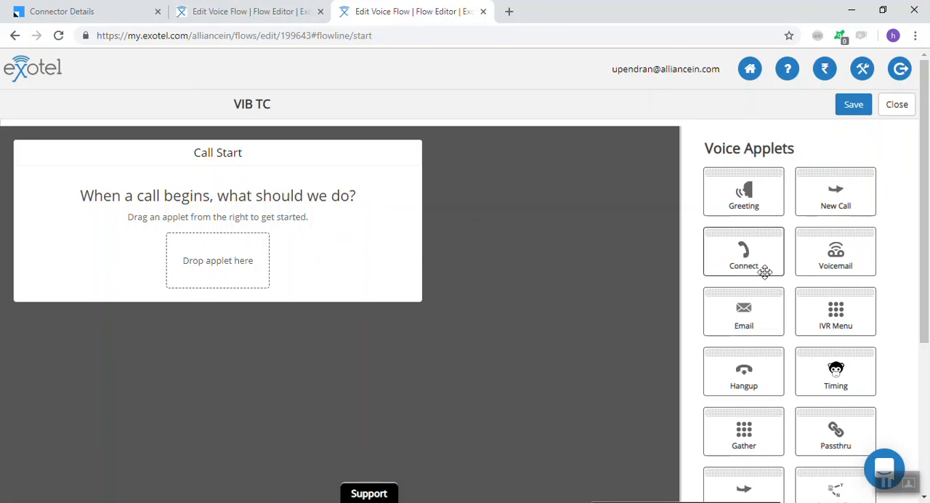
Place a Timing applet at the call start of the VIB TC flow and set Monday's opening time to 06:00 AM
{"action": "left_click_drag", "start_coordinate": [929, 214], "coordinate": [928, 215]}
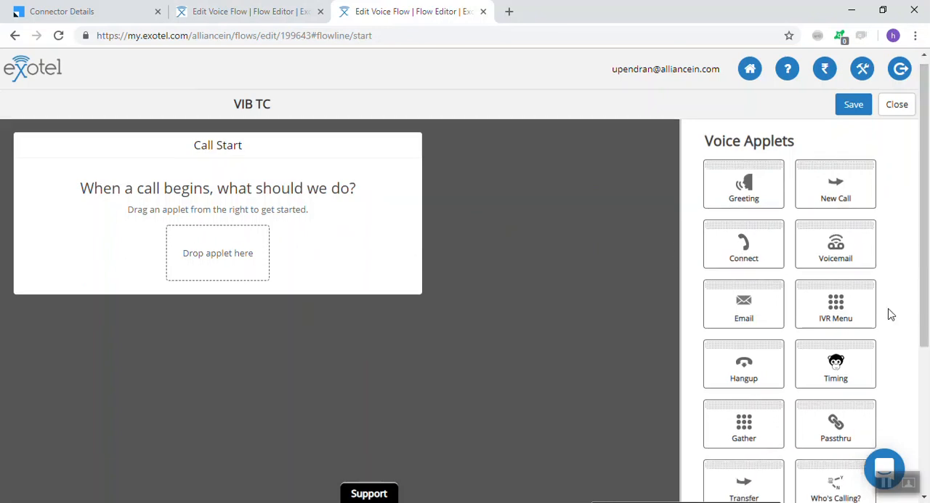
{"action": "left_click_drag", "start_coordinate": [833, 389], "coordinate": [218, 264]}
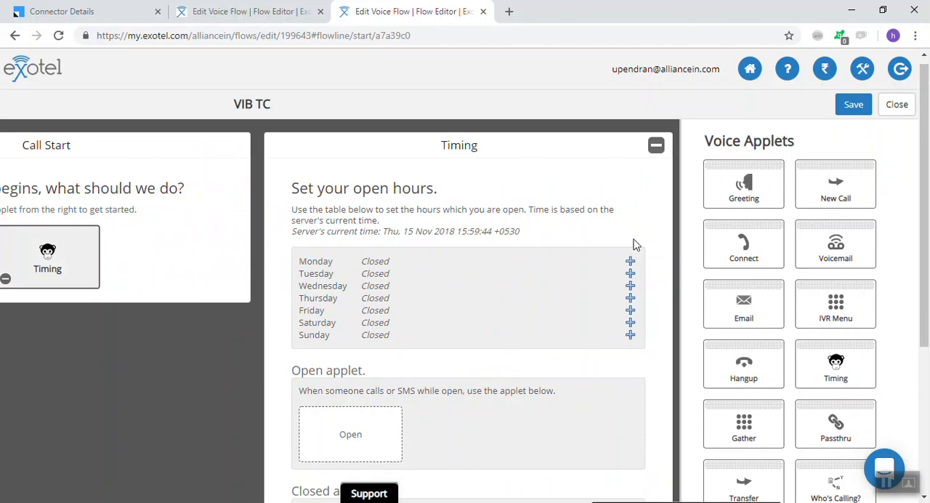
{"action": "left_click", "coordinate": [630, 261]}
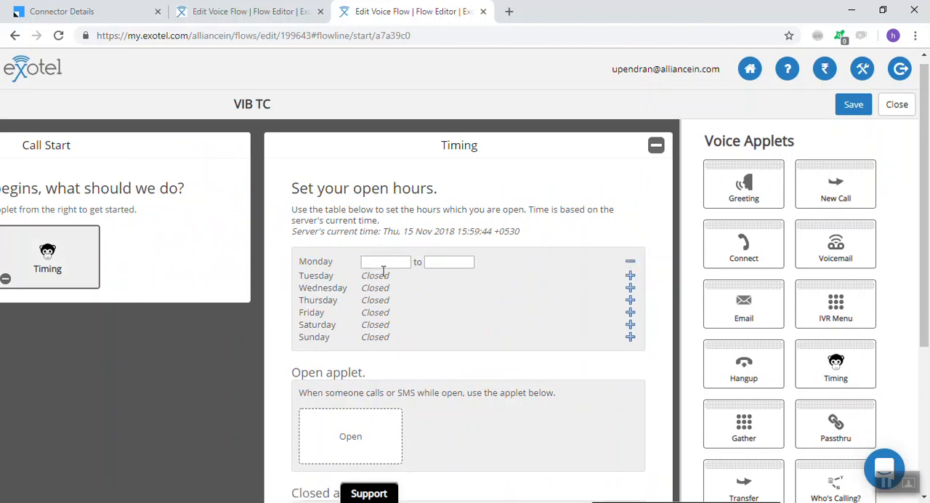
{"action": "left_click", "coordinate": [383, 263]}
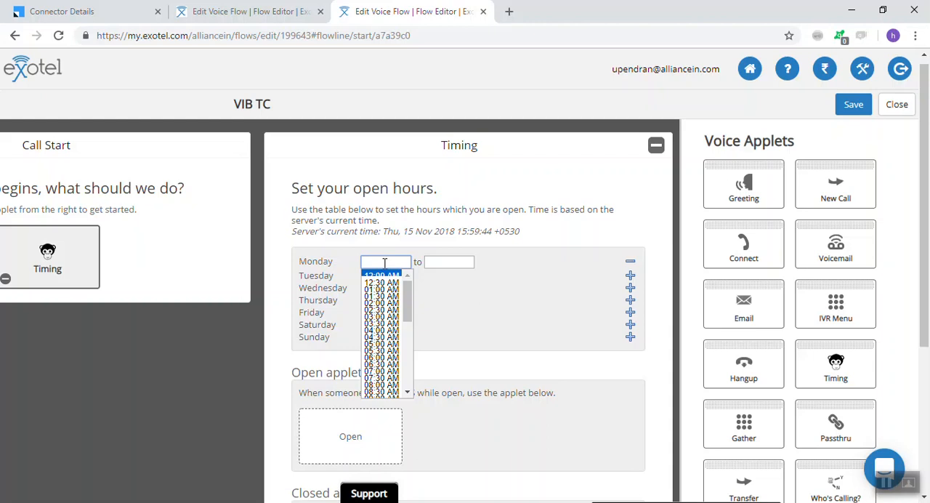
{"action": "left_click_drag", "start_coordinate": [409, 298], "coordinate": [409, 317]}
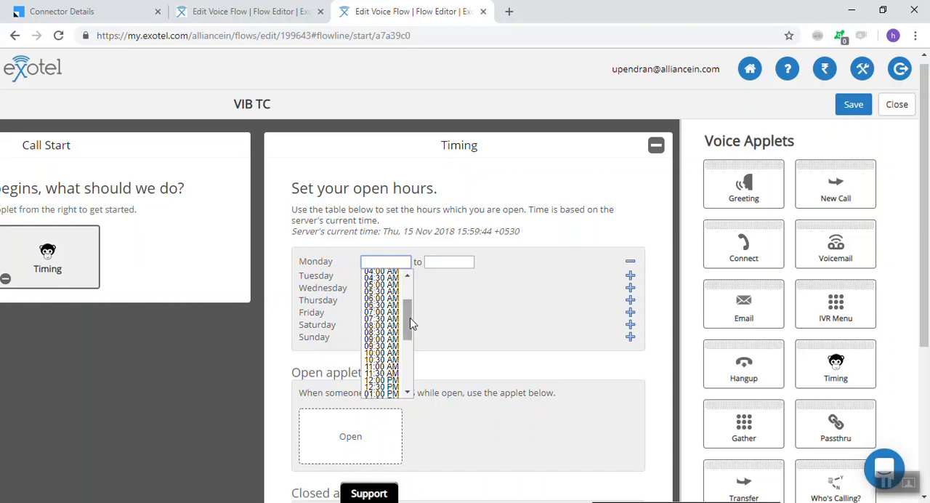
{"action": "left_click", "coordinate": [380, 298]}
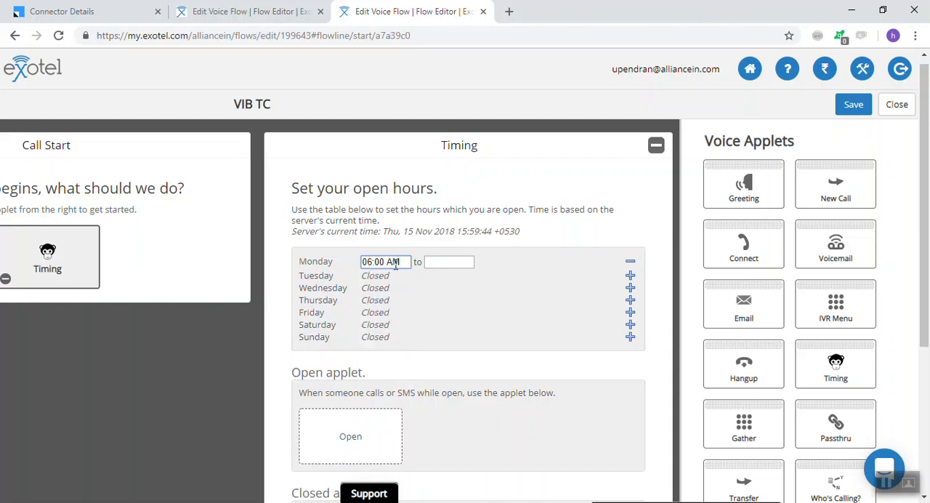
Copy Monday's opening time and add open-hours entries for Tuesday through Sunday
{"action": "left_click_drag", "start_coordinate": [401, 261], "coordinate": [351, 267]}
{"action": "key", "text": "ctrl+c"}
{"action": "left_click", "coordinate": [631, 275]}
{"action": "left_click", "coordinate": [630, 290]}
{"action": "left_click", "coordinate": [631, 304]}
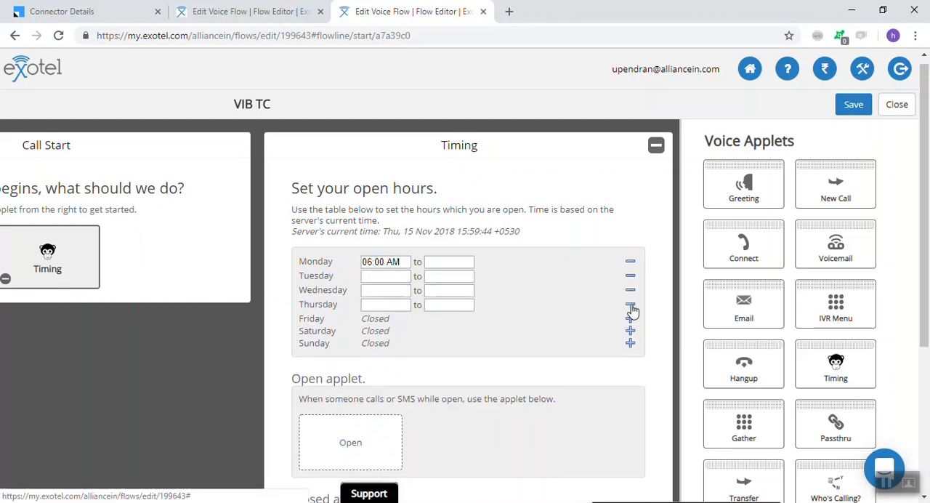
{"action": "left_click", "coordinate": [630, 319]}
{"action": "left_click", "coordinate": [631, 333]}
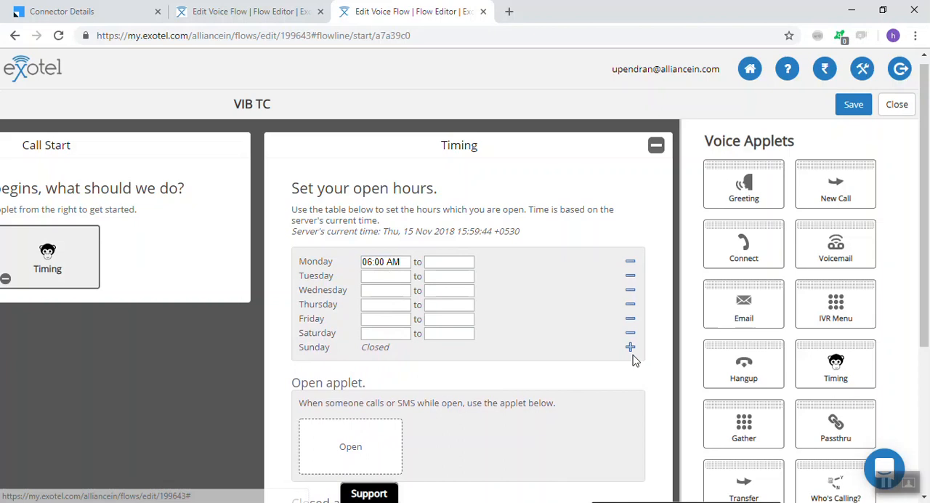
{"action": "left_click", "coordinate": [631, 347]}
Set the opening time to 06:00 AM for every day from Tuesday through Sunday
{"action": "left_click", "coordinate": [383, 275]}
{"action": "key", "text": "ctrl+v"}
{"action": "key", "text": "Tab"}
{"action": "key", "text": "Tab"}
{"action": "key", "text": "Tab"}
{"action": "key", "text": "ctrl+v"}
{"action": "key", "text": "Tab"}
{"action": "key", "text": "Tab"}
{"action": "key", "text": "Tab"}
{"action": "key", "text": "ctrl+v"}
{"action": "key", "text": "Tab"}
{"action": "key", "text": "Tab"}
{"action": "key", "text": "Tab"}
{"action": "key", "text": "ctrl+v"}
{"action": "key", "text": "Tab"}
{"action": "key", "text": "Tab"}
{"action": "key", "text": "Tab"}
{"action": "key", "text": "ctrl+v"}
{"action": "key", "text": "Tab"}
{"action": "key", "text": "Tab"}
{"action": "key", "text": "Tab"}
{"action": "key", "text": "ctrl+v"}
{"action": "key", "text": "Tab"}
{"action": "key", "text": "Tab"}
{"action": "key", "text": "Tab"}
{"action": "scroll", "coordinate": [357, 189], "scroll_direction": "up", "scroll_amount": 3}
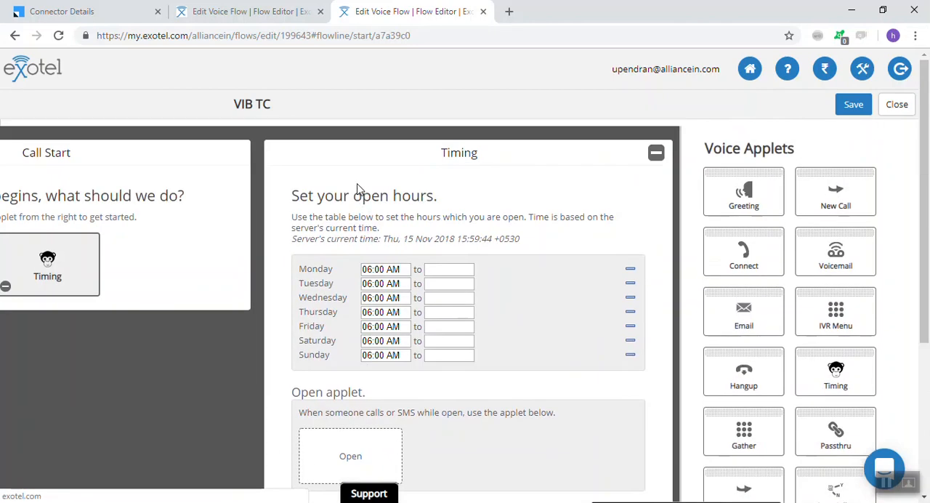
Set Monday's closing time to 10:00 PM
{"action": "left_click", "coordinate": [444, 270]}
{"action": "left_click_drag", "start_coordinate": [472, 322], "coordinate": [472, 398]}
{"action": "left_click", "coordinate": [441, 385]}
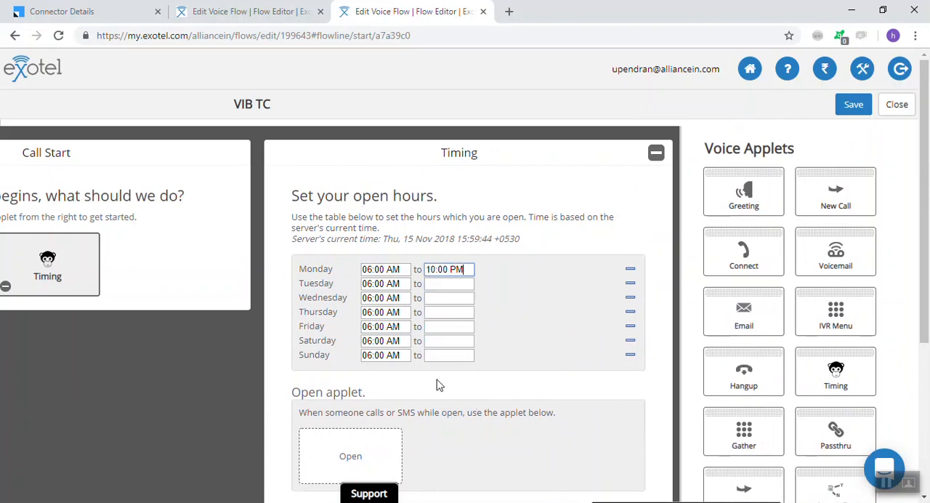
Copy Monday's closing time and set Tuesday's closing time to 10:00 PM
{"action": "key", "text": "ctrl+a"}
{"action": "key", "text": "ctrl+c"}
{"action": "key", "text": "Tab"}
{"action": "key", "text": "Tab"}
{"action": "key", "text": "ctrl+v"}
{"action": "key", "text": "Tab"}
{"action": "key", "text": "Tab"}
{"action": "key", "text": "Tab"}
{"action": "key", "text": "Tab"}
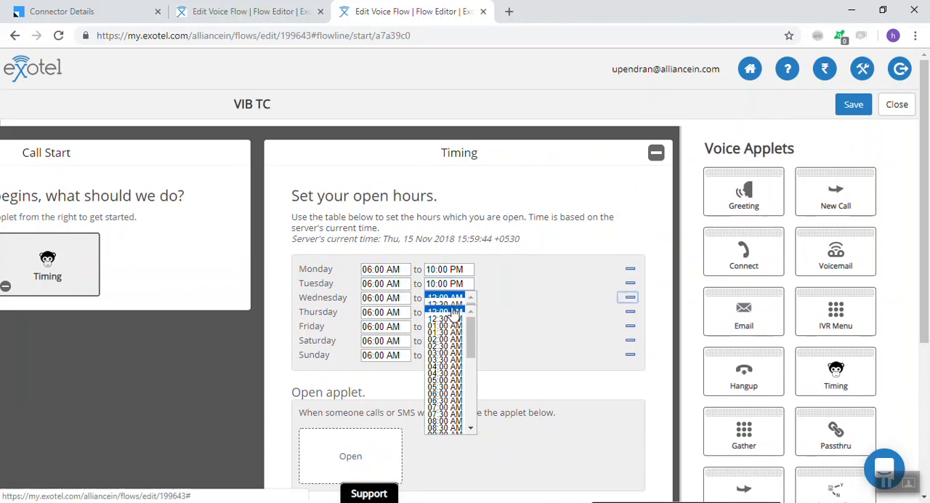
Set the closing times for Wednesday and Thursday to 10:00 PM
{"action": "left_click", "coordinate": [404, 298]}
{"action": "key", "text": "Tab"}
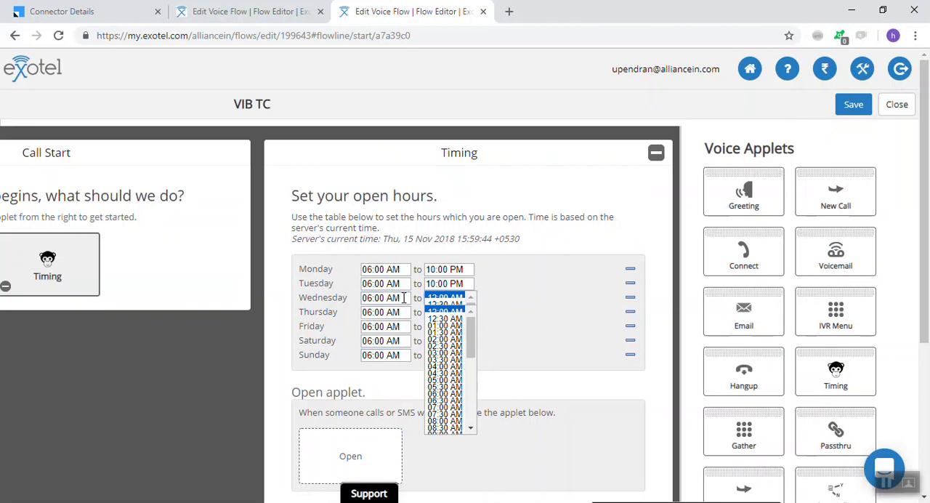
{"action": "scroll", "coordinate": [585, 318], "scroll_direction": "down", "scroll_amount": 3}
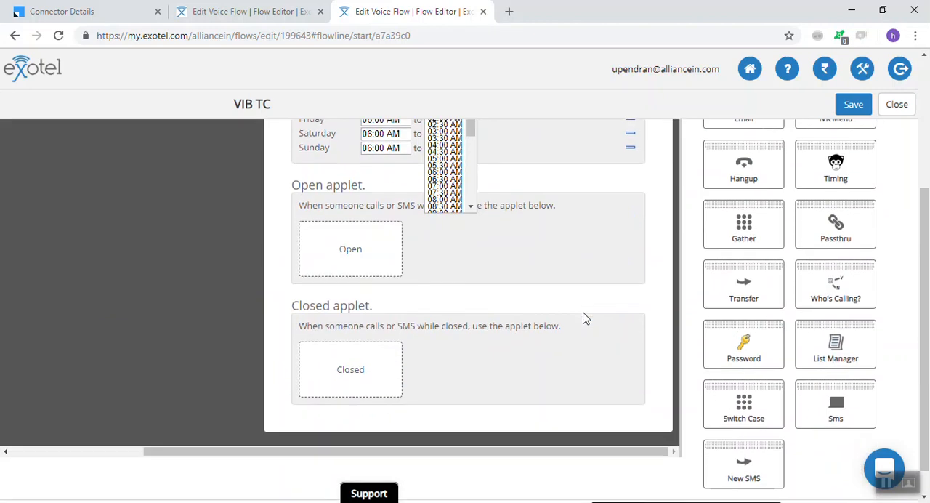
{"action": "scroll", "coordinate": [585, 318], "scroll_direction": "up", "scroll_amount": 2}
{"action": "left_click", "coordinate": [449, 236]}
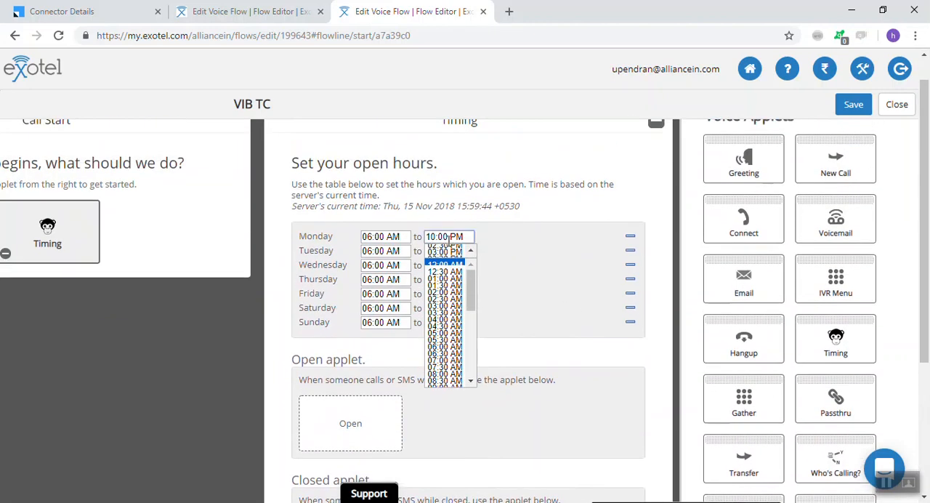
{"action": "right_click", "coordinate": [447, 241]}
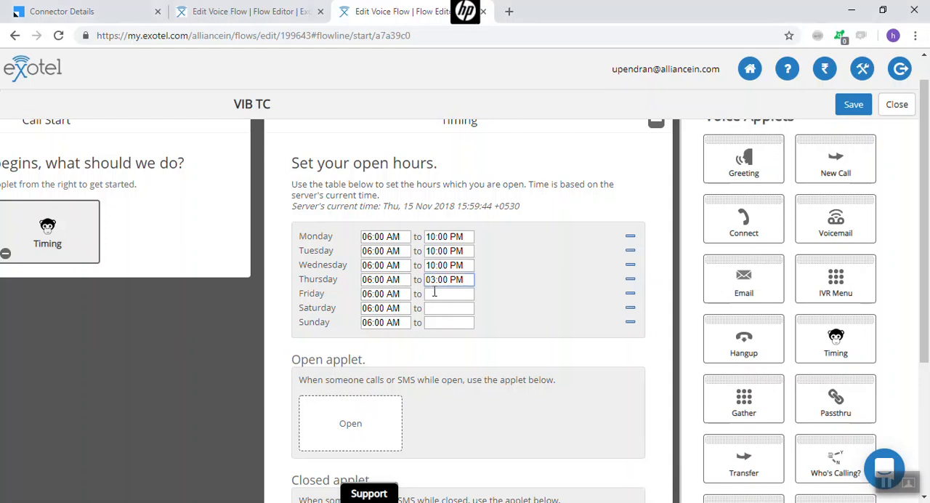
{"action": "key", "text": "Tab"}
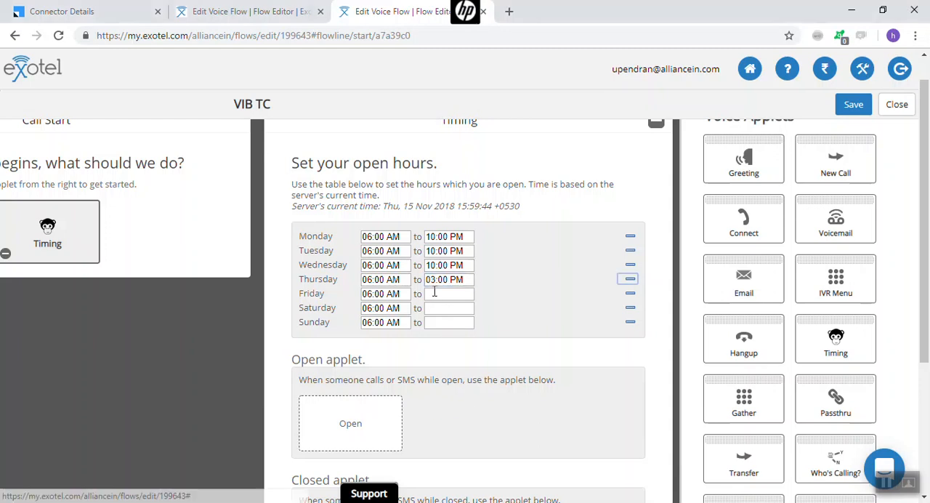
{"action": "key", "text": "shift+Tab"}
{"action": "key", "text": "ctrl+v"}
{"action": "key", "text": "Tab"}
Set the closing times for Friday, Saturday and Sunday to 10:00 PM
{"action": "key", "text": "Tab"}
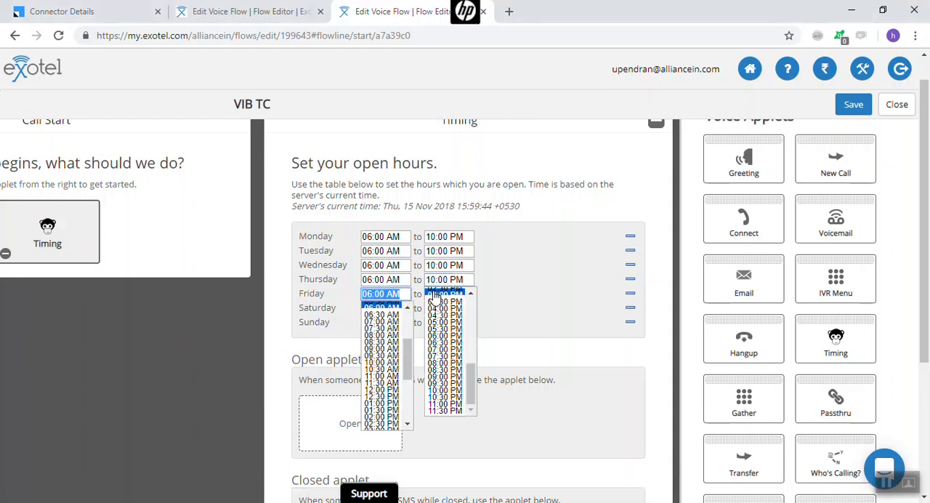
{"action": "key", "text": "Tab"}
{"action": "key", "text": "Tab"}
{"action": "key", "text": "Tab"}
{"action": "key", "text": "Tab"}
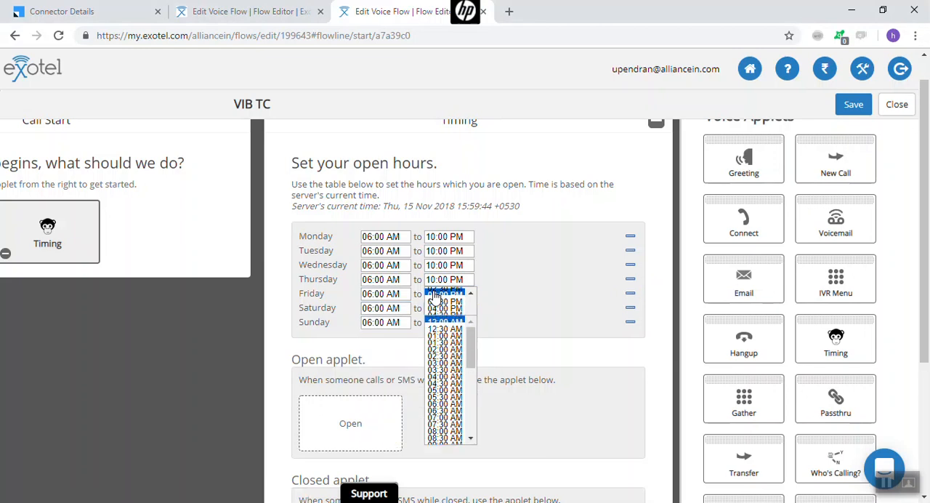
{"action": "key", "text": "Tab"}
{"action": "key", "text": "Tab"}
{"action": "key", "text": "Tab"}
{"action": "key", "text": "Tab"}
{"action": "scroll", "coordinate": [657, 166], "scroll_direction": "up", "scroll_amount": 1}
{"action": "left_click", "coordinate": [656, 153]}
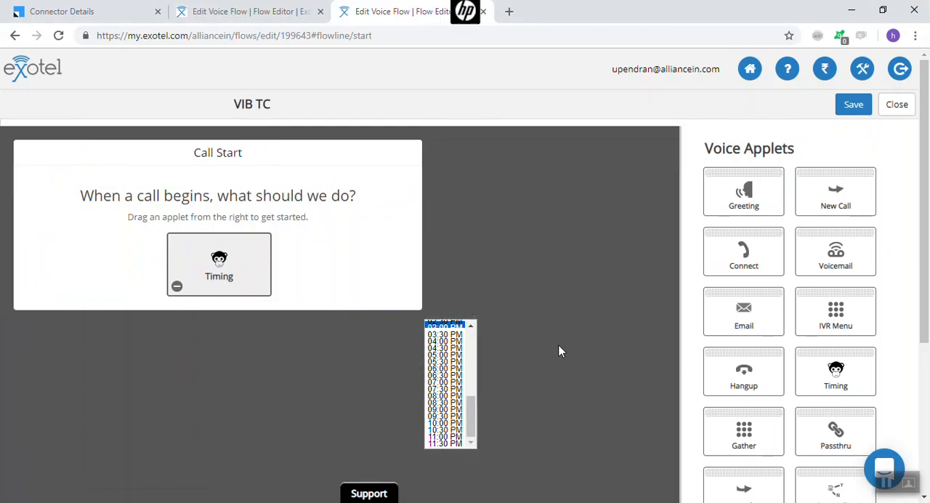
{"action": "left_click", "coordinate": [210, 272]}
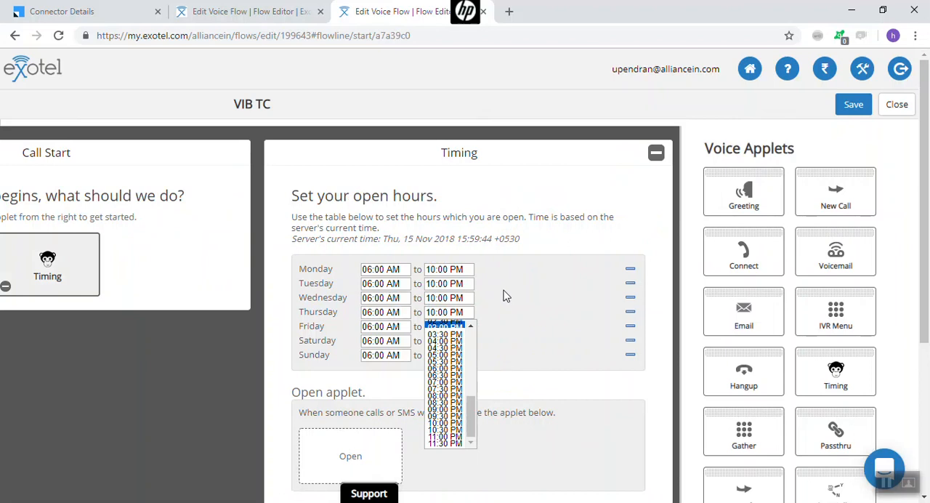
{"action": "scroll", "coordinate": [506, 295], "scroll_direction": "down", "scroll_amount": 3}
{"action": "scroll", "coordinate": [494, 247], "scroll_direction": "up", "scroll_amount": 1}
{"action": "left_click_drag", "start_coordinate": [469, 291], "coordinate": [468, 333]}
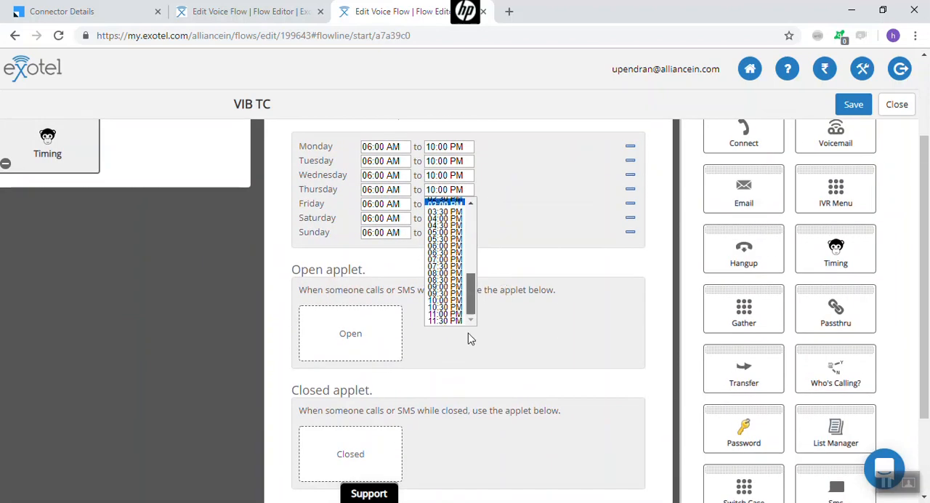
{"action": "left_click", "coordinate": [441, 301]}
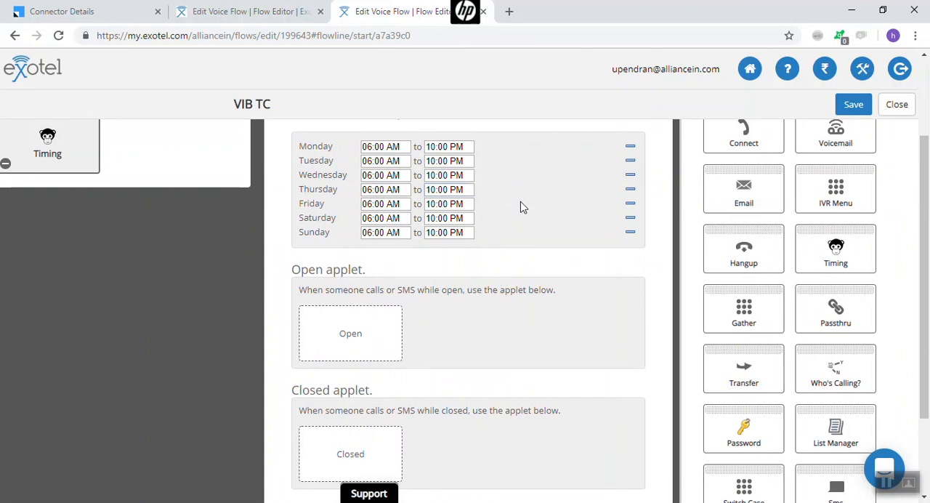
Review the weekly open hours and the Open and Closed applet slots of the Timing applet
{"action": "scroll", "coordinate": [526, 235], "scroll_direction": "up", "scroll_amount": 2}
{"action": "scroll", "coordinate": [525, 235], "scroll_direction": "down", "scroll_amount": 1}
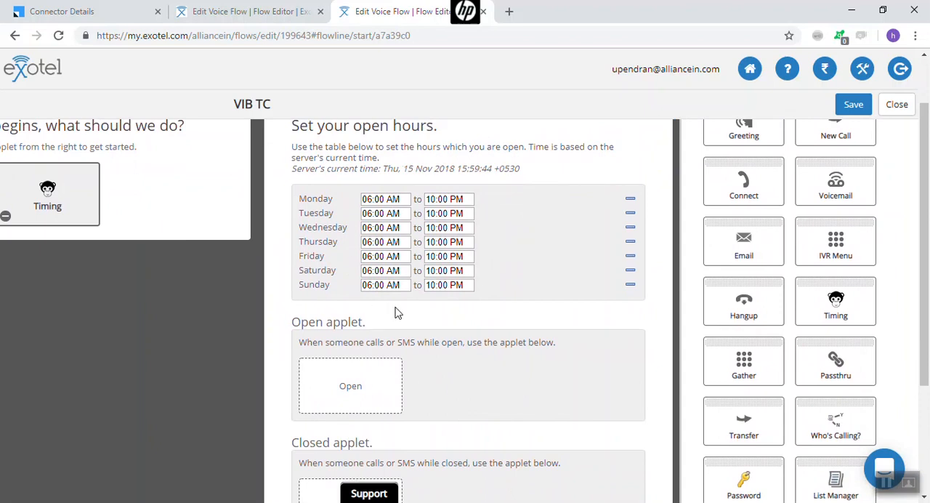
{"action": "scroll", "coordinate": [398, 313], "scroll_direction": "down", "scroll_amount": 1}
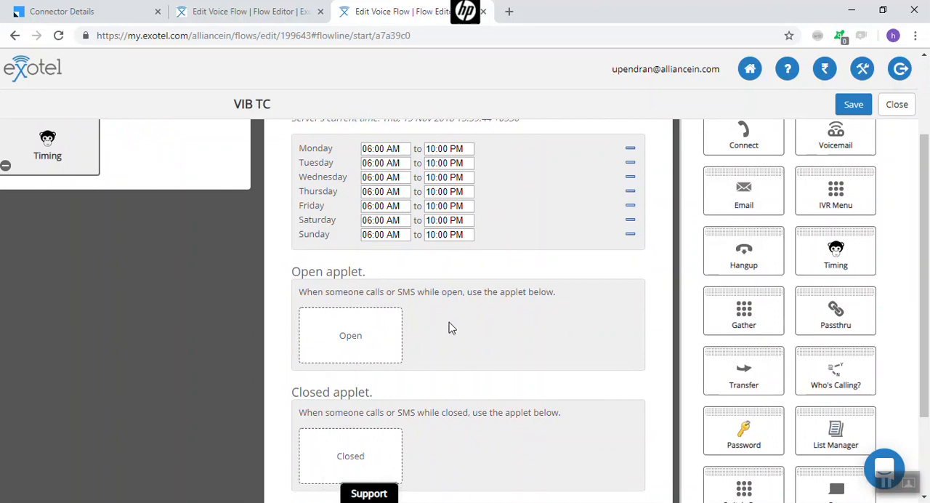
{"action": "scroll", "coordinate": [480, 243], "scroll_direction": "up", "scroll_amount": 1}
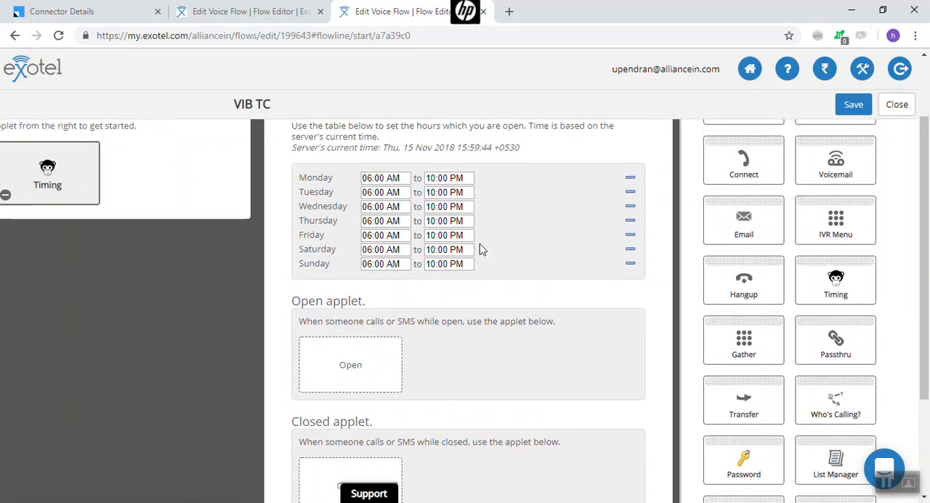
{"action": "scroll", "coordinate": [480, 244], "scroll_direction": "down", "scroll_amount": 2}
{"action": "scroll", "coordinate": [518, 272], "scroll_direction": "up", "scroll_amount": 2}
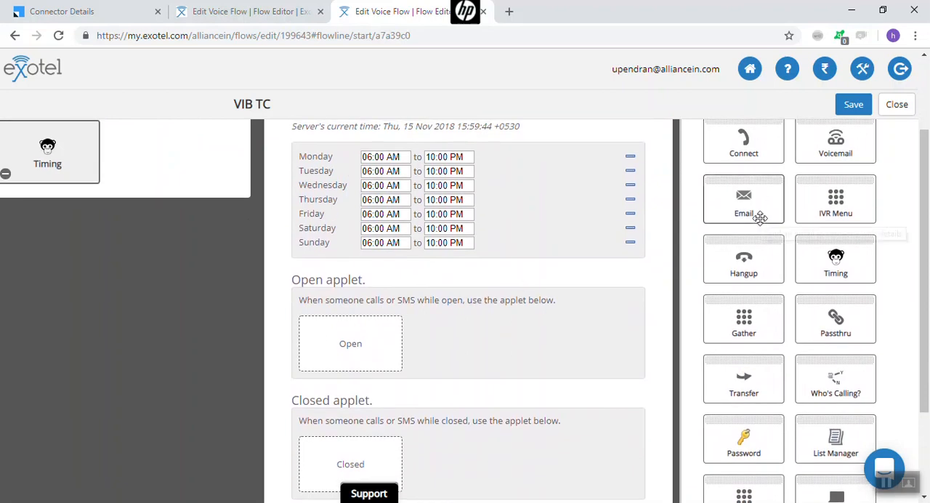
{"action": "scroll", "coordinate": [527, 345], "scroll_direction": "down", "scroll_amount": 1}
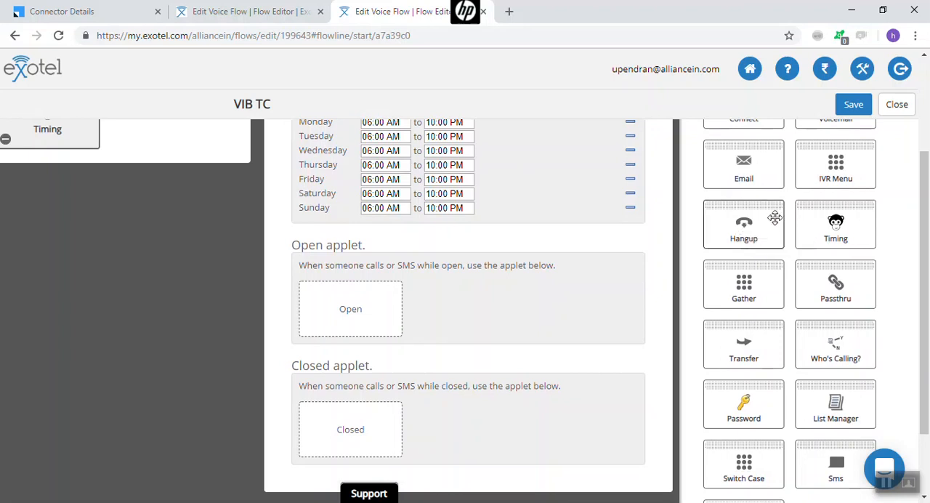
Place a Greeting applet in the Closed slot of the Timing applet and open its settings
{"action": "scroll", "coordinate": [747, 229], "scroll_direction": "up", "scroll_amount": 2}
{"action": "scroll", "coordinate": [756, 163], "scroll_direction": "up", "scroll_amount": 2}
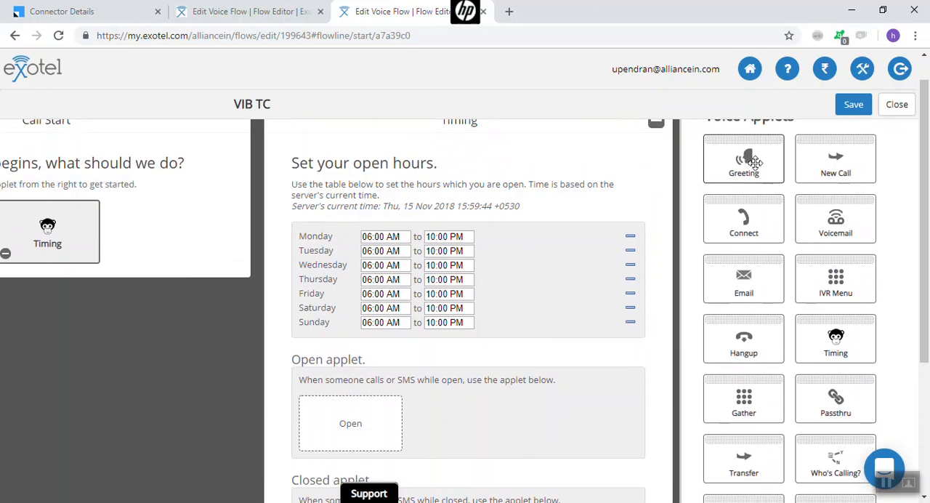
{"action": "left_click_drag", "start_coordinate": [720, 174], "coordinate": [348, 328]}
{"action": "scroll", "coordinate": [349, 288], "scroll_direction": "up", "scroll_amount": 5}
{"action": "scroll", "coordinate": [350, 281], "scroll_direction": "up", "scroll_amount": 1}
{"action": "left_click", "coordinate": [243, 396]}
{"action": "scroll", "coordinate": [243, 386], "scroll_direction": "down", "scroll_amount": 3}
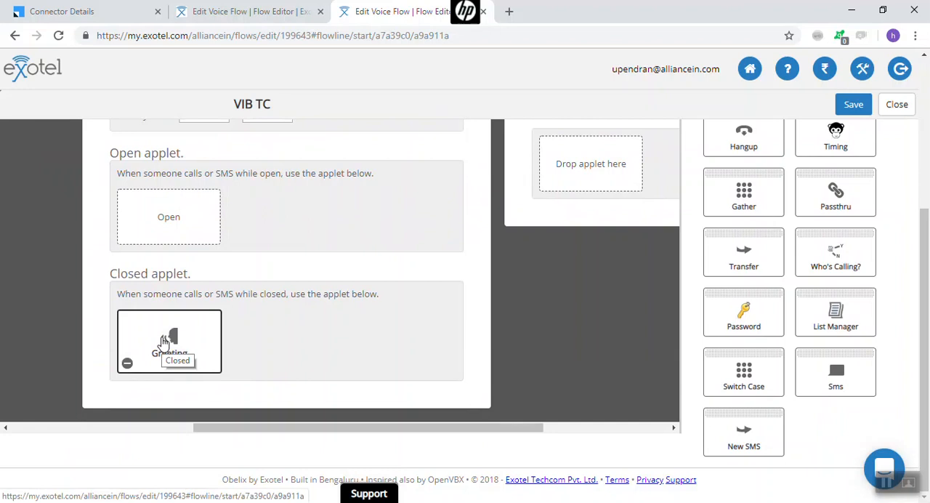
{"action": "left_click", "coordinate": [164, 342]}
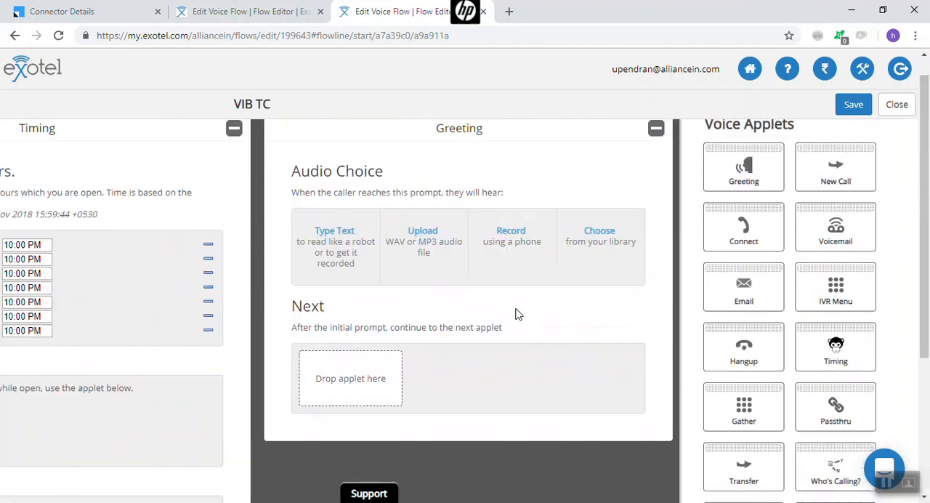
{"action": "scroll", "coordinate": [519, 315], "scroll_direction": "up", "scroll_amount": 1}
Copy the out-of-office-hours greeting text from the Closed greeting of the VIB Sales flow
{"action": "left_click", "coordinate": [266, 8]}
{"action": "left_click", "coordinate": [242, 262]}
{"action": "scroll", "coordinate": [401, 331], "scroll_direction": "down", "scroll_amount": 3}
{"action": "left_click", "coordinate": [363, 388]}
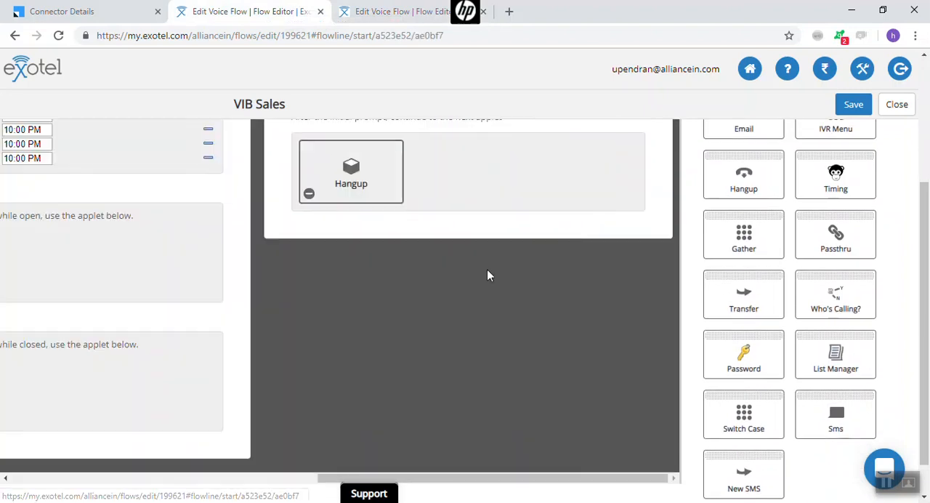
{"action": "left_click_drag", "start_coordinate": [360, 236], "coordinate": [509, 266]}
{"action": "key", "text": "ctrl+c"}
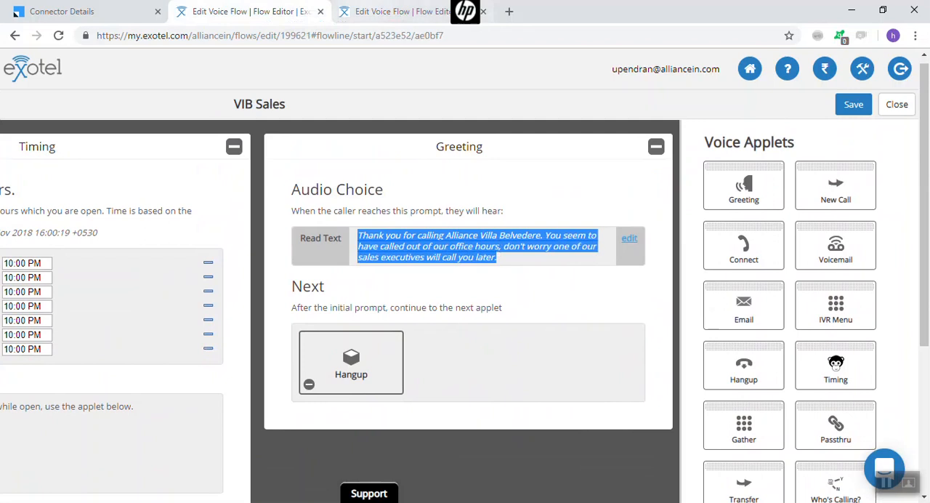
Paste the out-of-office-hours message as read text in the VIB TC flow's Closed greeting and save the text
{"action": "left_click", "coordinate": [368, 16]}
{"action": "left_click", "coordinate": [337, 275]}
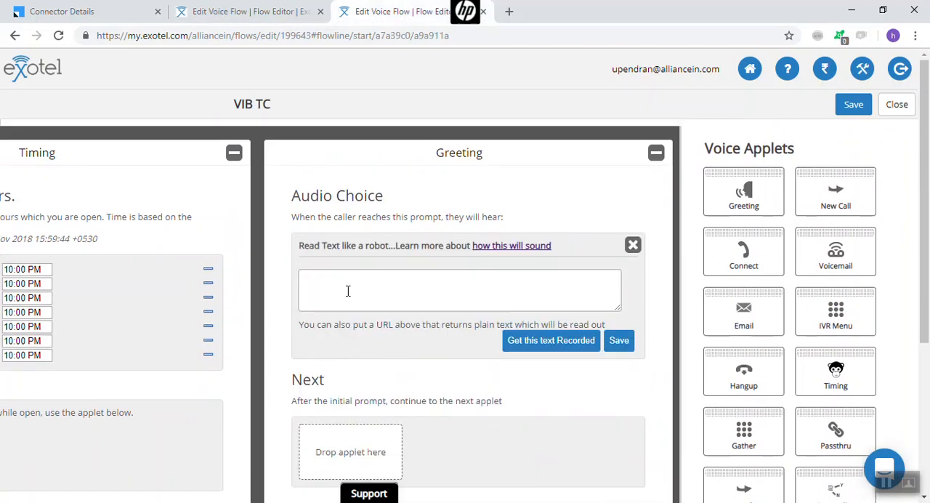
{"action": "key", "text": "ctrl+v"}
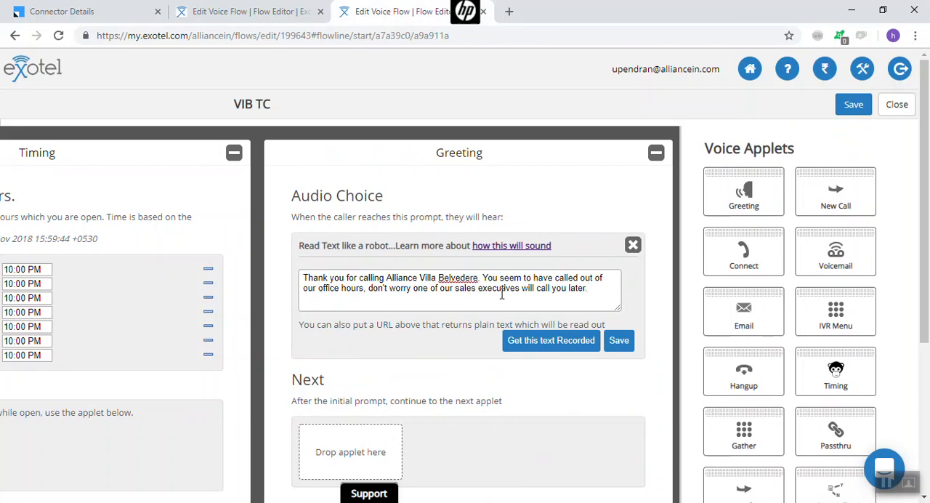
{"action": "left_click", "coordinate": [621, 344]}
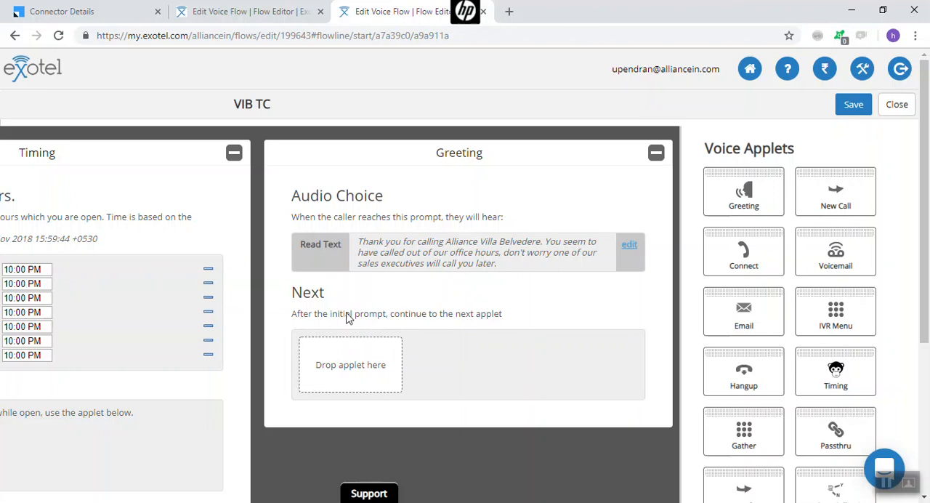
Add a Hangup applet as the next action after the Closed greeting and return to the Timing applet
{"action": "left_click_drag", "start_coordinate": [737, 369], "coordinate": [359, 368]}
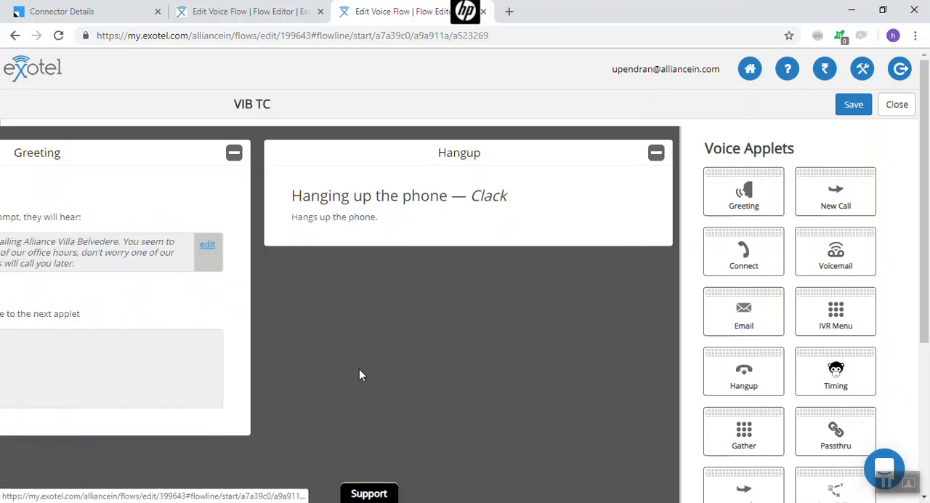
{"action": "left_click", "coordinate": [656, 155]}
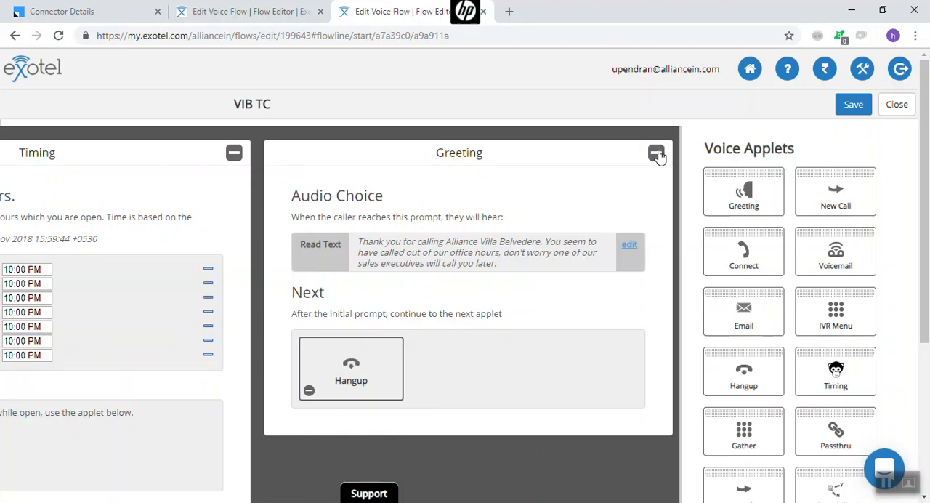
{"action": "left_click", "coordinate": [656, 155]}
Place a Greeting applet in the Open slot of the Timing applet and open its settings
{"action": "scroll", "coordinate": [305, 334], "scroll_direction": "down", "scroll_amount": 3}
{"action": "scroll", "coordinate": [307, 333], "scroll_direction": "down", "scroll_amount": 1}
{"action": "scroll", "coordinate": [452, 323], "scroll_direction": "up", "scroll_amount": 2}
{"action": "scroll", "coordinate": [452, 322], "scroll_direction": "up", "scroll_amount": 1}
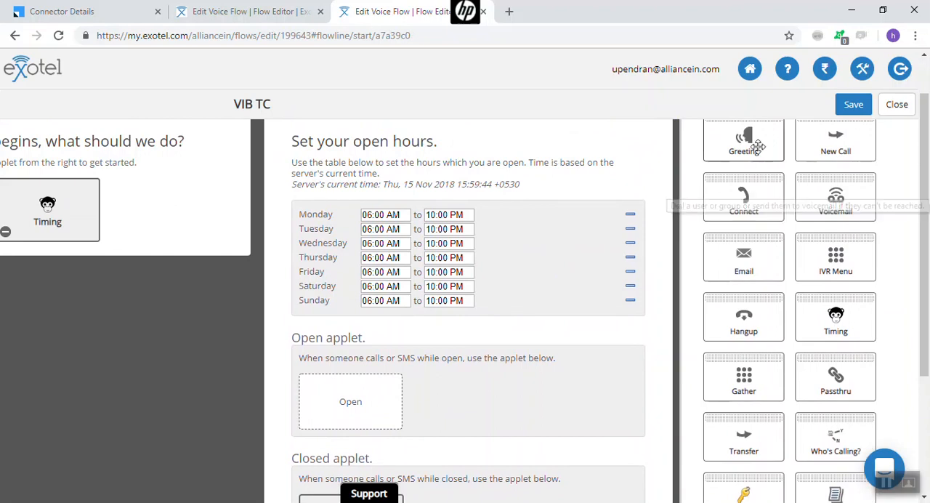
{"action": "scroll", "coordinate": [756, 147], "scroll_direction": "up", "scroll_amount": 1}
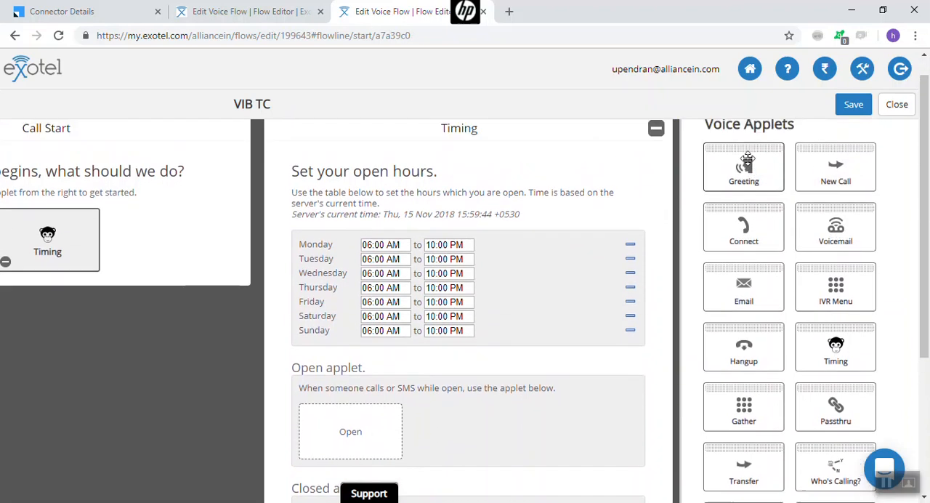
{"action": "left_click_drag", "start_coordinate": [744, 165], "coordinate": [361, 432]}
{"action": "left_click", "coordinate": [359, 433]}
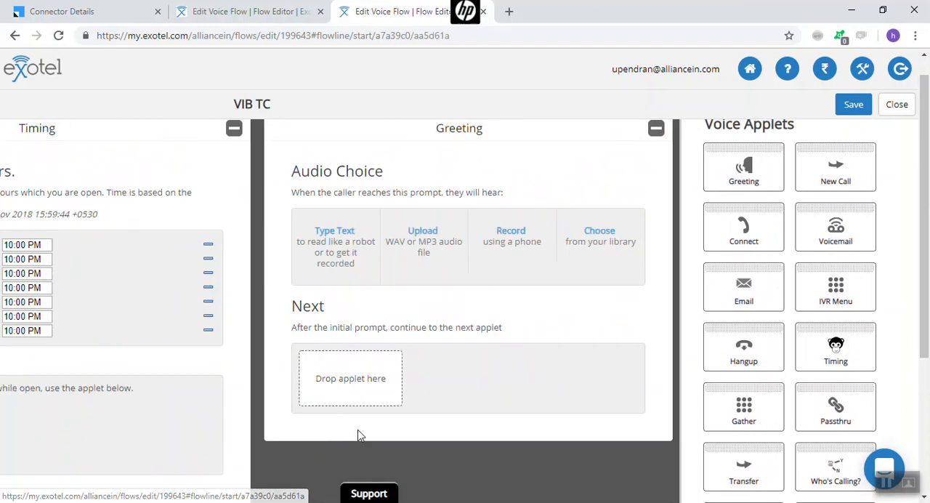
Copy the call-transfer greeting text from the Open greeting of the VIB Sales flow
{"action": "left_click", "coordinate": [255, 11]}
{"action": "left_click", "coordinate": [656, 146]}
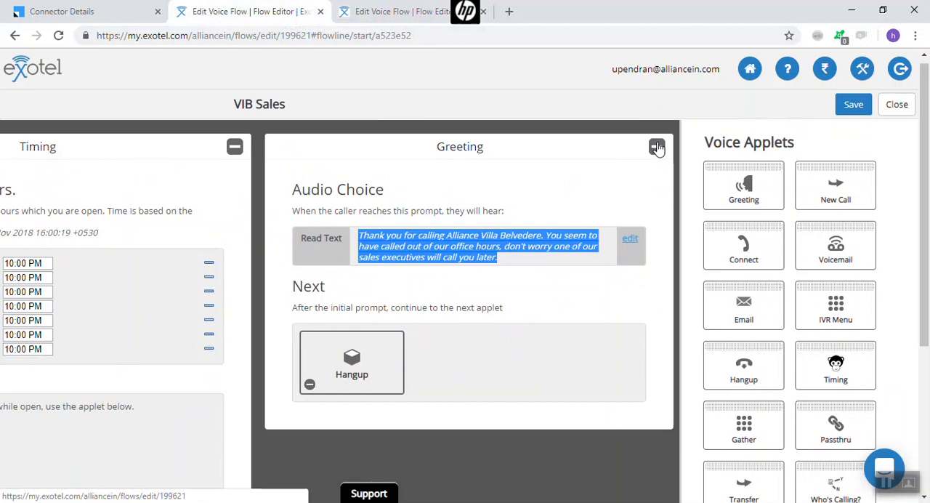
{"action": "scroll", "coordinate": [311, 375], "scroll_direction": "down", "scroll_amount": 3}
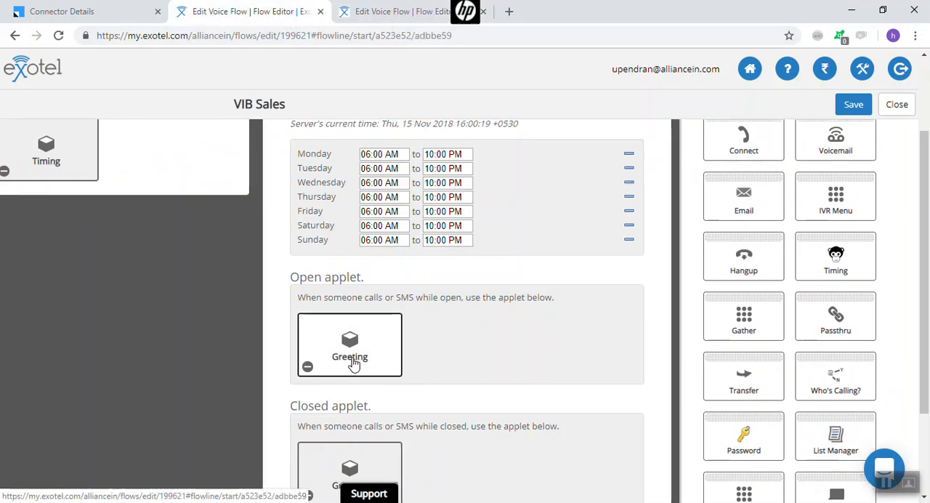
{"action": "left_click", "coordinate": [353, 341]}
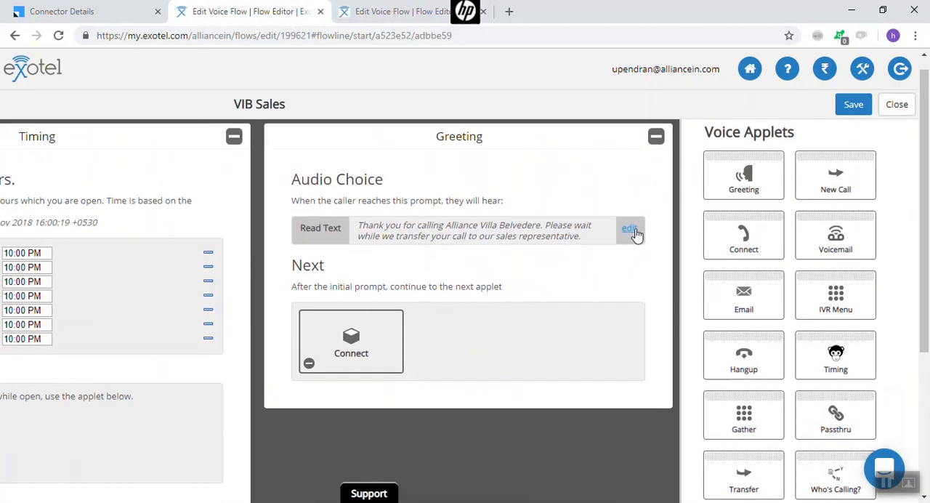
{"action": "left_click_drag", "start_coordinate": [360, 226], "coordinate": [580, 236]}
{"action": "key", "text": "ctrl+c"}
Paste the call-transfer message as read text in the VIB TC flow's Open greeting and save the text
{"action": "left_click", "coordinate": [356, 15]}
{"action": "left_click", "coordinate": [336, 256]}
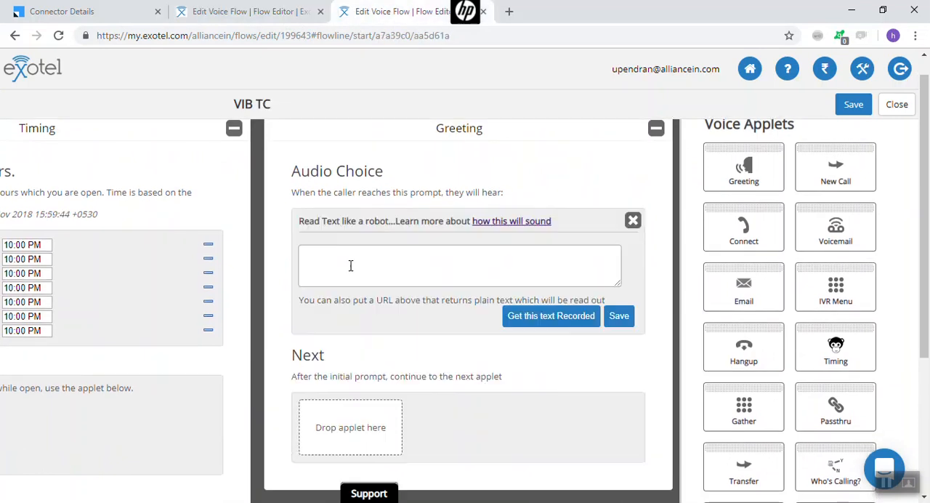
{"action": "key", "text": "ctrl+v"}
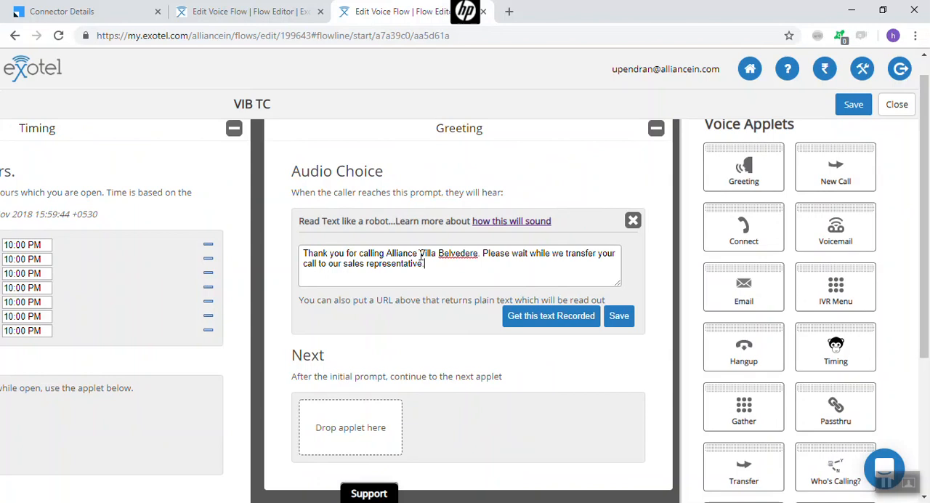
{"action": "left_click", "coordinate": [618, 317]}
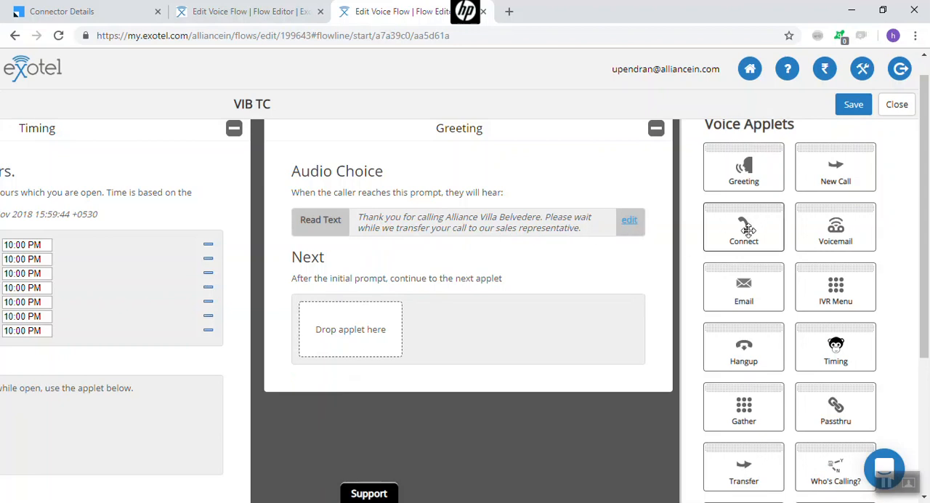
Place a Connect applet as the next action after the VIB TC flow's Open greeting and open its settings
{"action": "left_click", "coordinate": [250, 11]}
{"action": "left_click", "coordinate": [426, 19]}
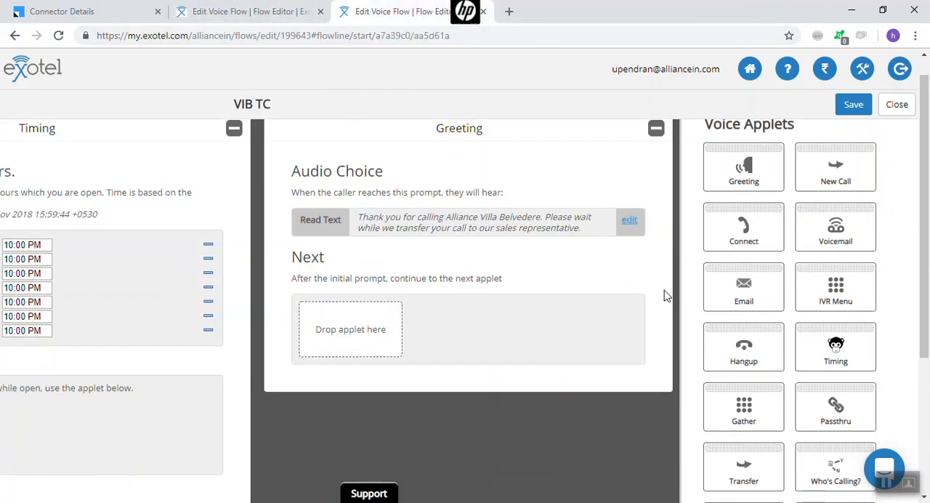
{"action": "left_click_drag", "start_coordinate": [748, 225], "coordinate": [354, 329]}
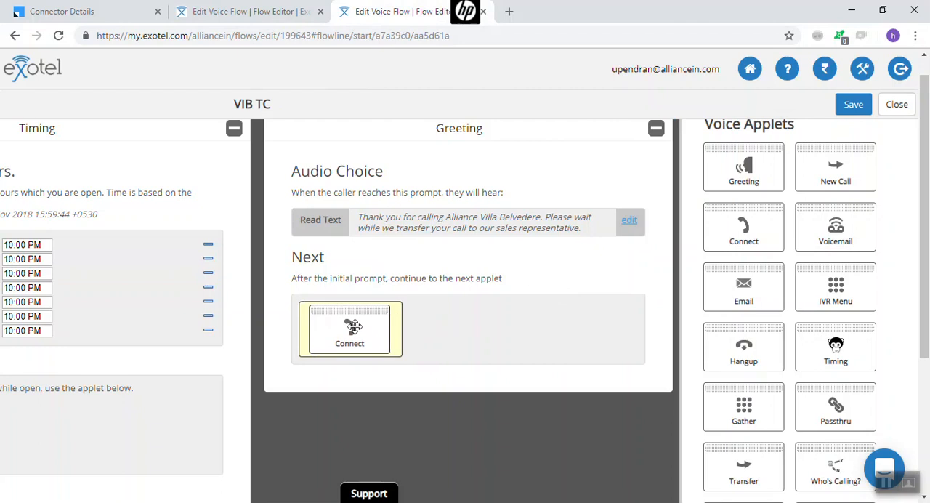
{"action": "mouse_move", "coordinate": [354, 327]}
{"action": "left_mouse_down"}
{"action": "mouse_move", "coordinate": [790, 258]}
{"action": "mouse_move", "coordinate": [754, 228]}
{"action": "mouse_move", "coordinate": [720, 247]}
{"action": "mouse_move", "coordinate": [380, 338]}
{"action": "mouse_move", "coordinate": [357, 326]}
{"action": "left_mouse_up"}
{"action": "left_click", "coordinate": [359, 329]}
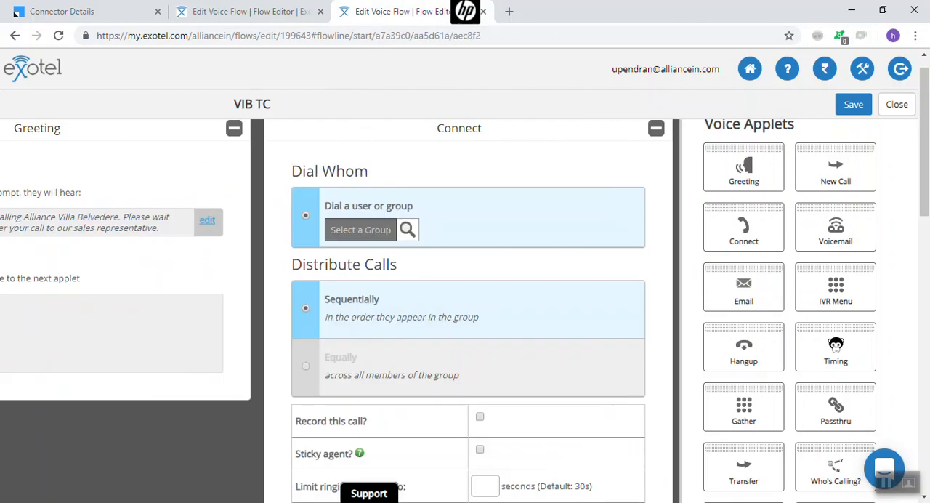
Set the Connect applet to dial the VIB Telesales group
{"action": "left_click", "coordinate": [407, 232]}
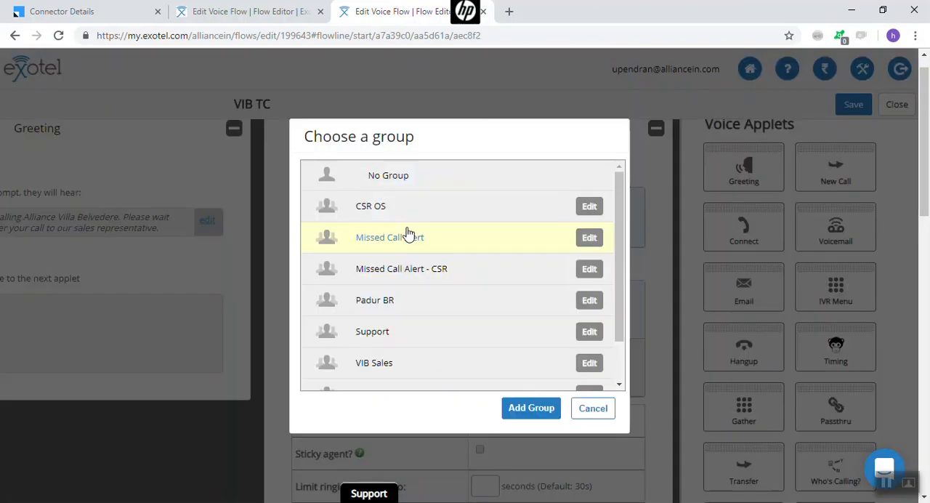
{"action": "left_click_drag", "start_coordinate": [621, 228], "coordinate": [627, 286]}
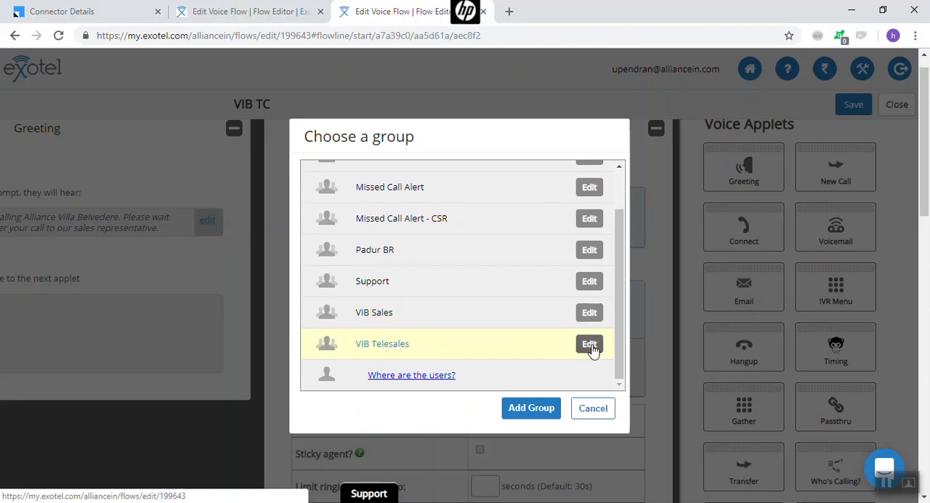
{"action": "left_click", "coordinate": [383, 349]}
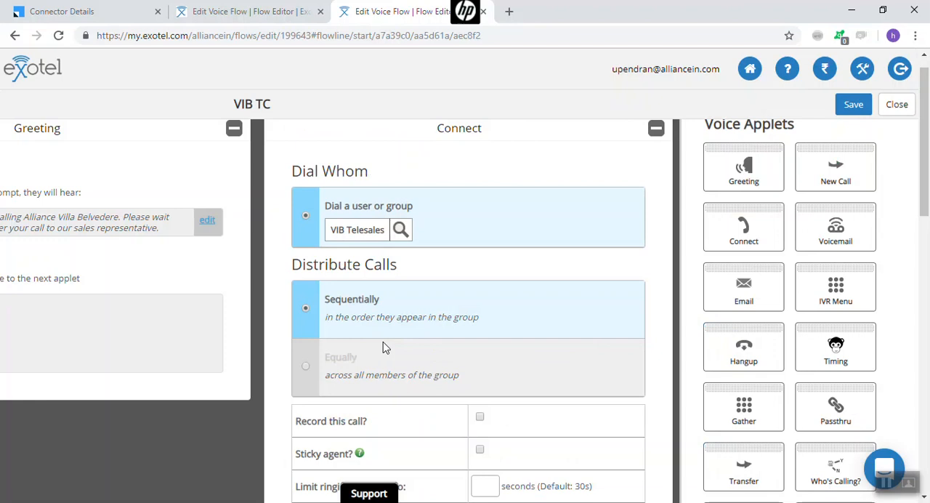
Distribute calls equally across the group members, and enable call recording and sticky agent in the Connect applet
{"action": "scroll", "coordinate": [385, 347], "scroll_direction": "down", "scroll_amount": 1}
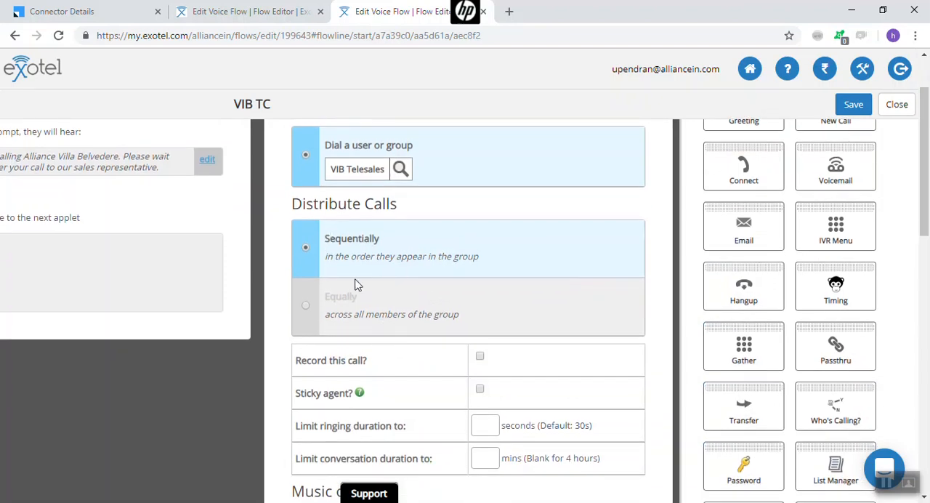
{"action": "left_click", "coordinate": [306, 305]}
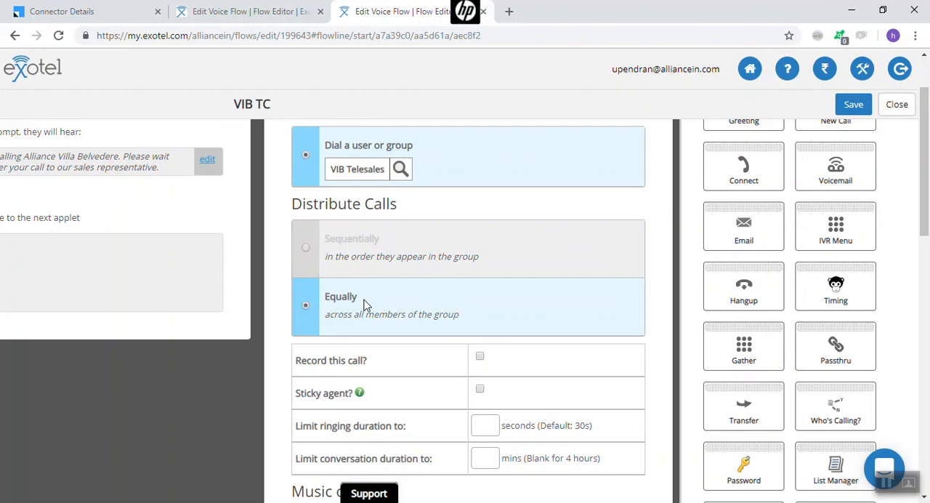
{"action": "scroll", "coordinate": [363, 304], "scroll_direction": "down", "scroll_amount": 1}
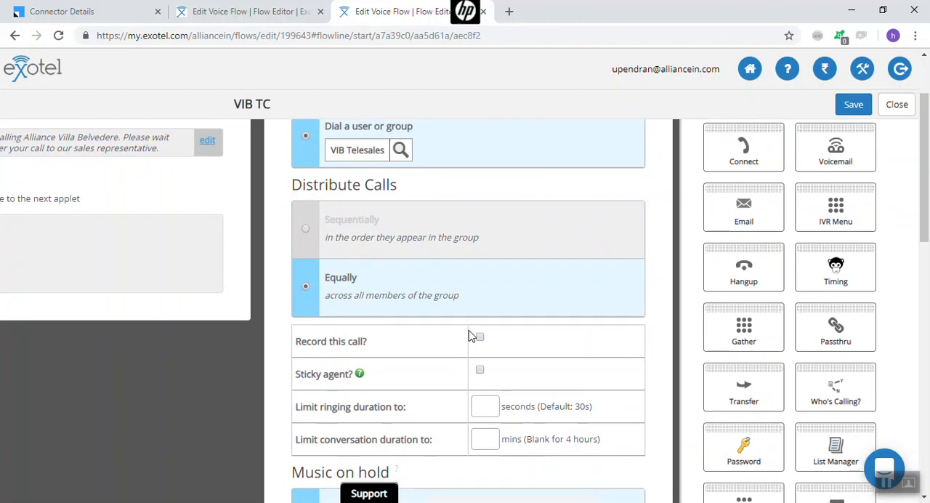
{"action": "scroll", "coordinate": [481, 340], "scroll_direction": "down", "scroll_amount": 1}
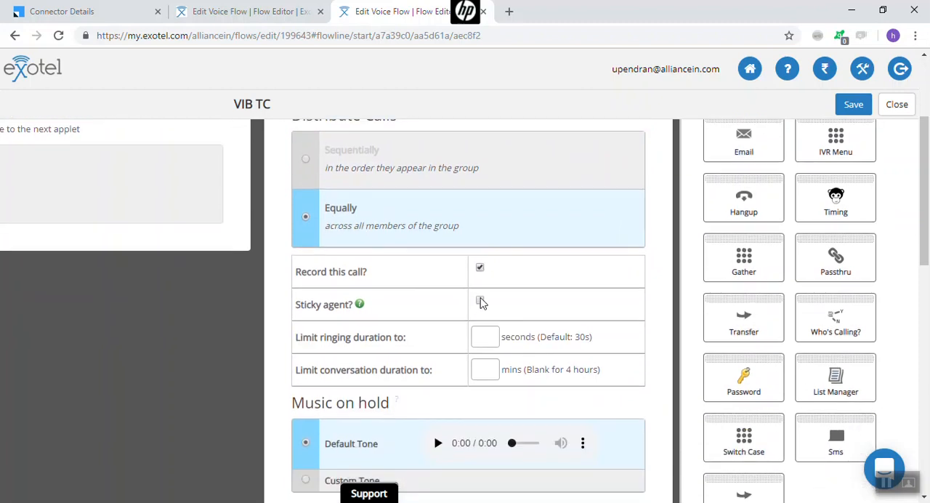
{"action": "scroll", "coordinate": [481, 304], "scroll_direction": "down", "scroll_amount": 1}
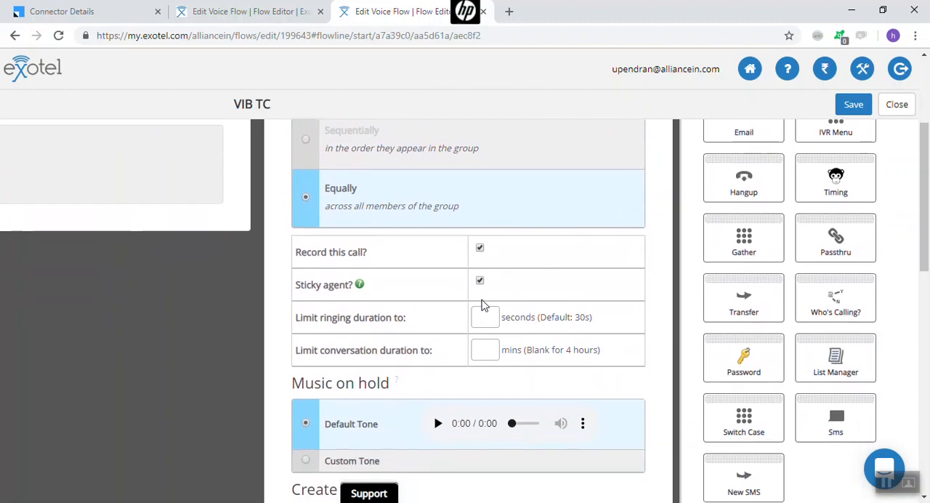
{"action": "scroll", "coordinate": [484, 304], "scroll_direction": "down", "scroll_amount": 1}
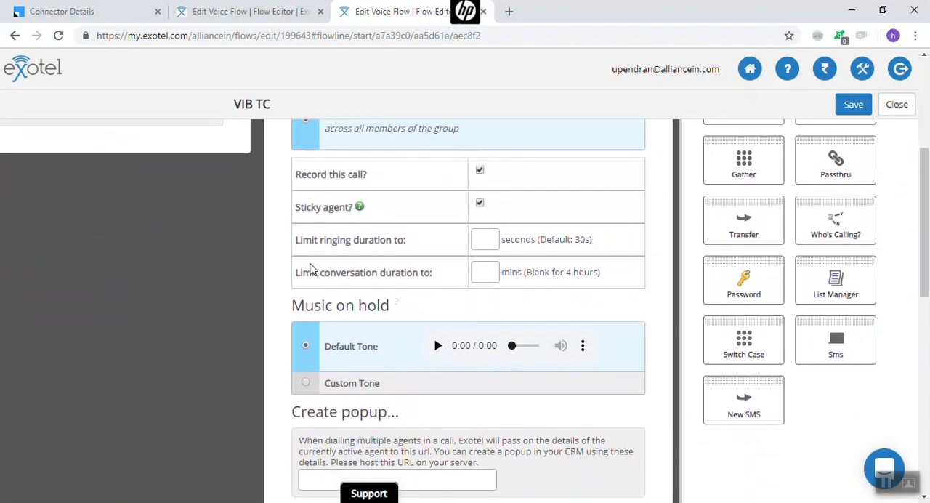
Copy the Screen Popup URL from LeadSquared's Exotel V2 Agent Popup settings into the Create popup URL field of the VIB TC Connect applet
{"action": "scroll", "coordinate": [472, 259], "scroll_direction": "down", "scroll_amount": 1}
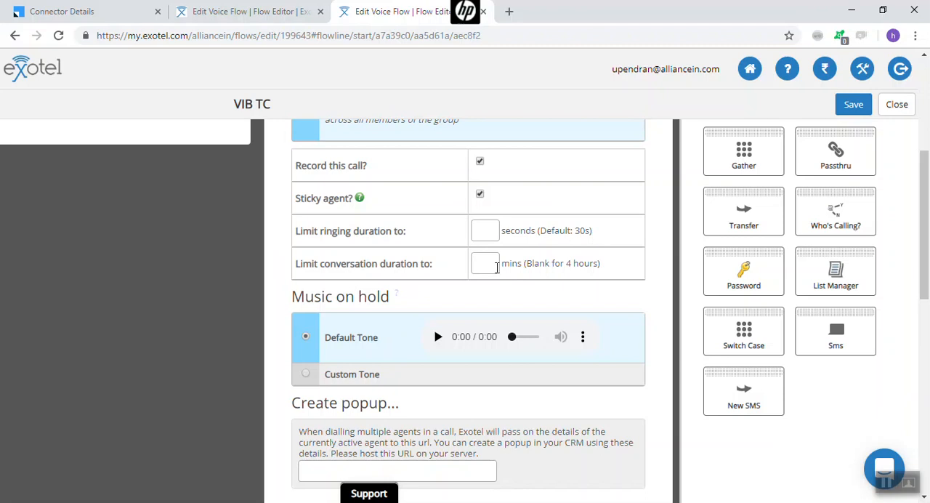
{"action": "scroll", "coordinate": [380, 358], "scroll_direction": "down", "scroll_amount": 2}
{"action": "scroll", "coordinate": [377, 312], "scroll_direction": "down", "scroll_amount": 1}
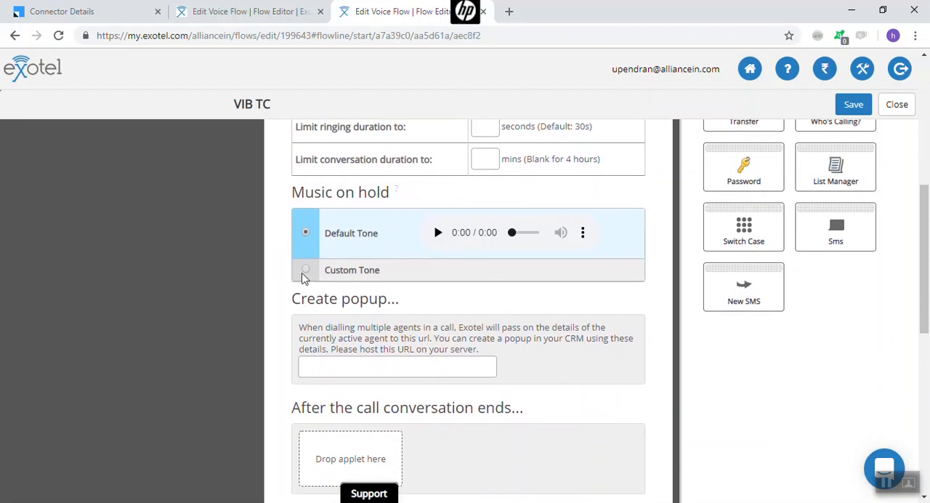
{"action": "scroll", "coordinate": [305, 277], "scroll_direction": "down", "scroll_amount": 1}
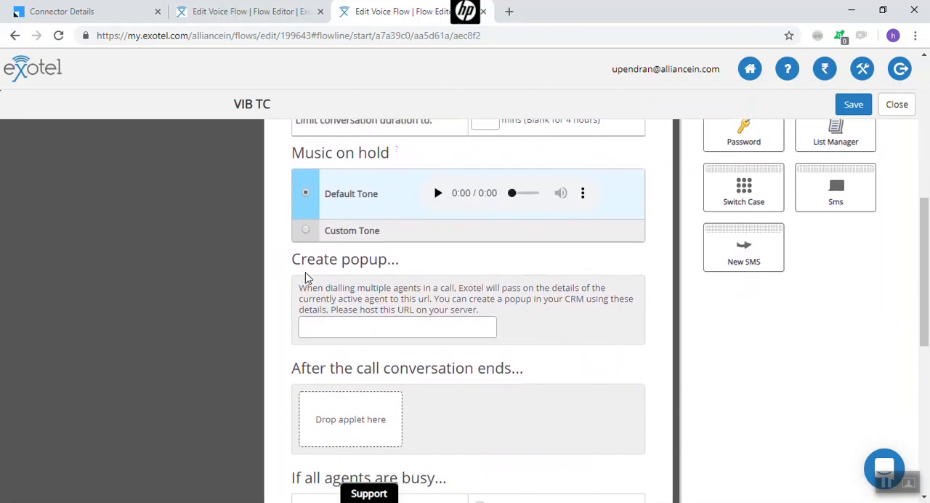
{"action": "scroll", "coordinate": [306, 273], "scroll_direction": "down", "scroll_amount": 1}
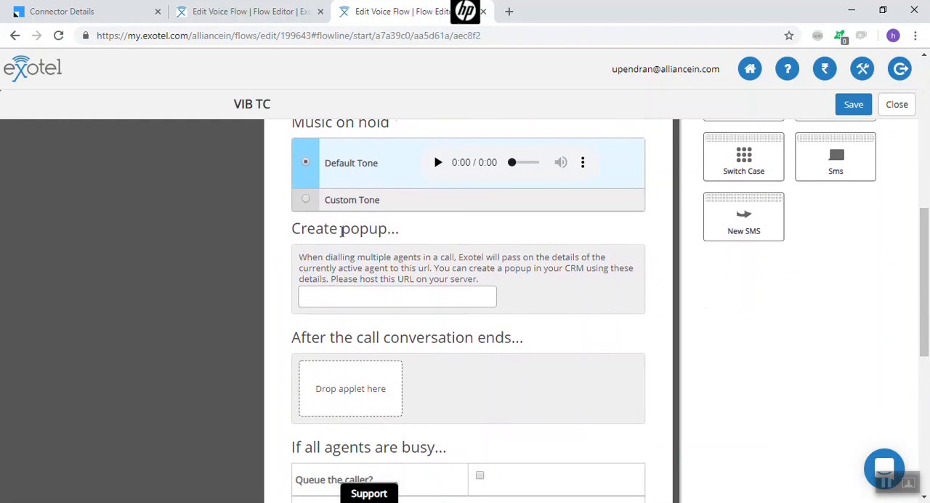
{"action": "left_click", "coordinate": [350, 294]}
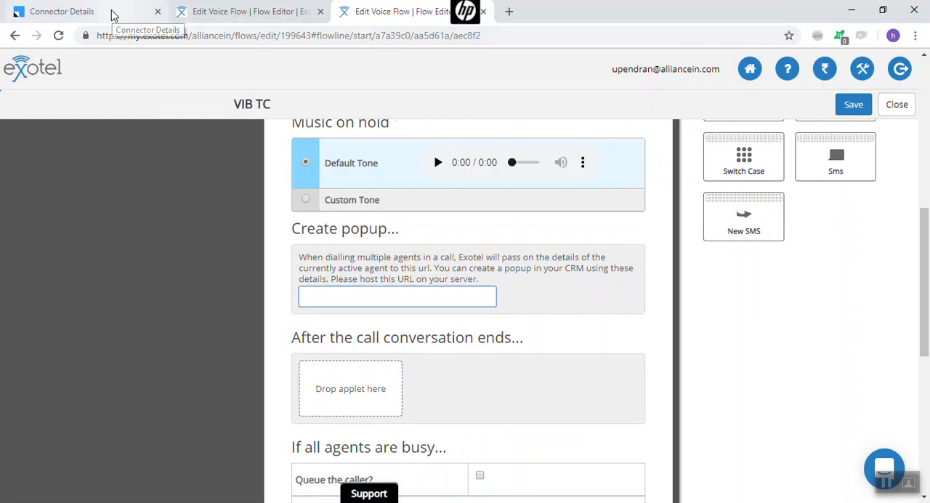
{"action": "left_click", "coordinate": [87, 12]}
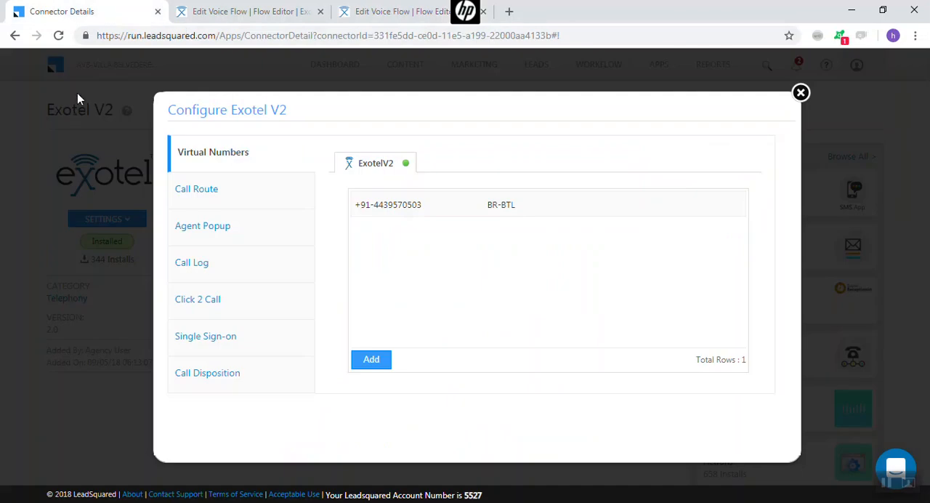
{"action": "left_click", "coordinate": [205, 230]}
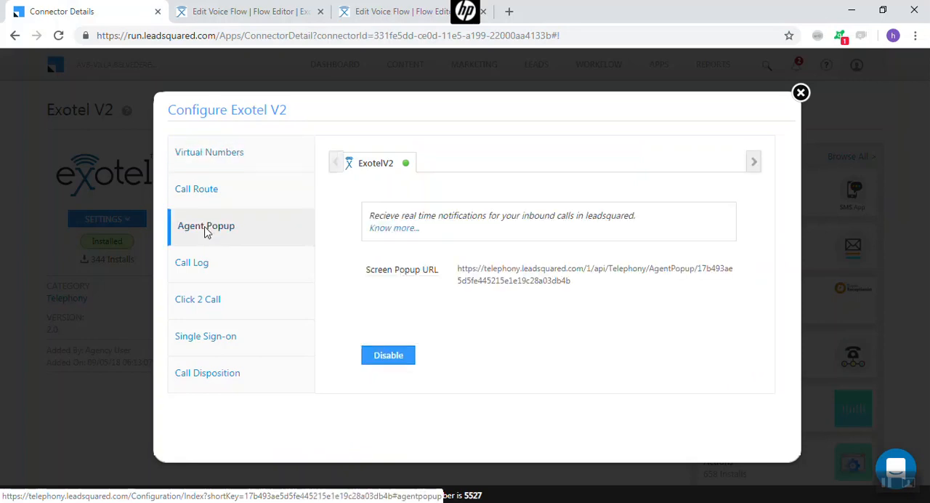
{"action": "left_click_drag", "start_coordinate": [458, 270], "coordinate": [571, 288]}
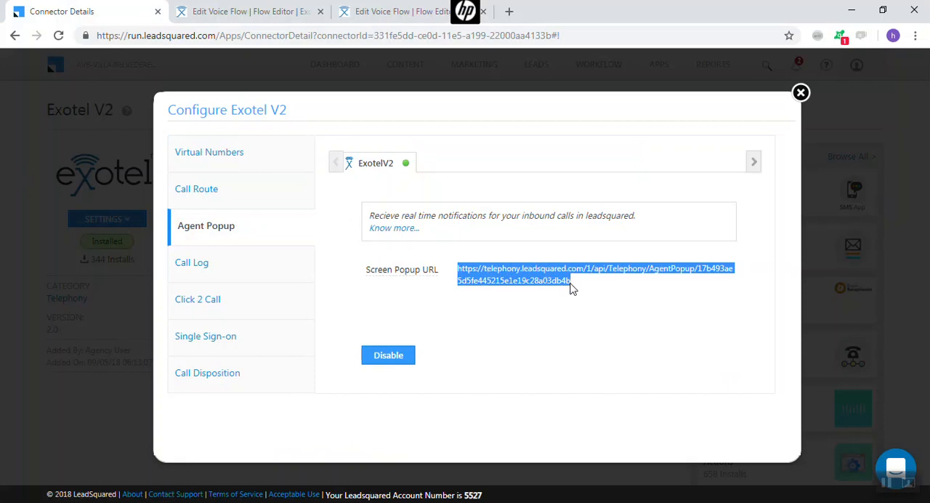
{"action": "left_click", "coordinate": [399, 11]}
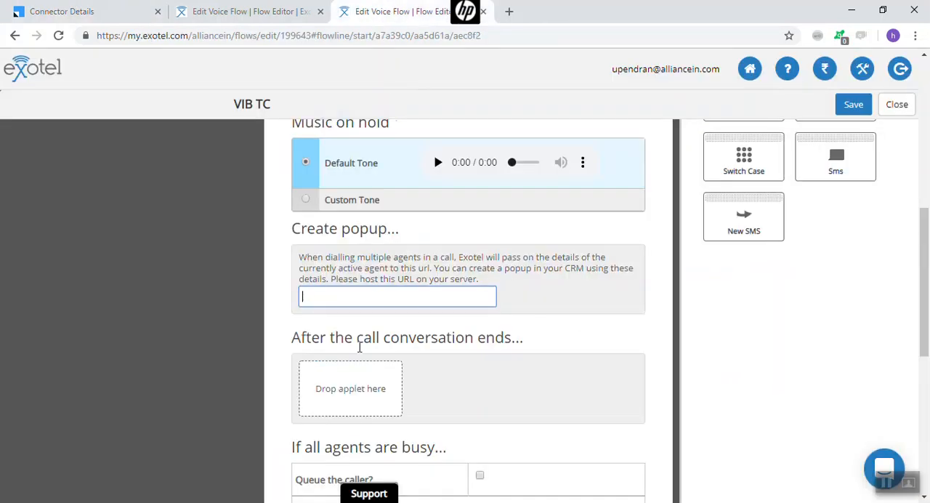
{"action": "key", "text": "ctrl+v"}
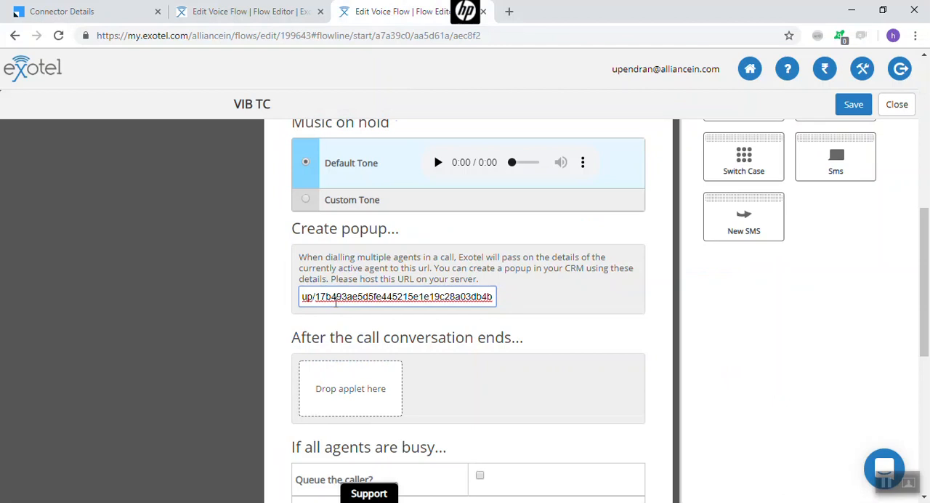
Check in the VIB Sales flow's Connect applet which applet is used after the call conversation ends
{"action": "scroll", "coordinate": [336, 301], "scroll_direction": "down", "scroll_amount": 1}
{"action": "scroll", "coordinate": [335, 301], "scroll_direction": "down", "scroll_amount": 1}
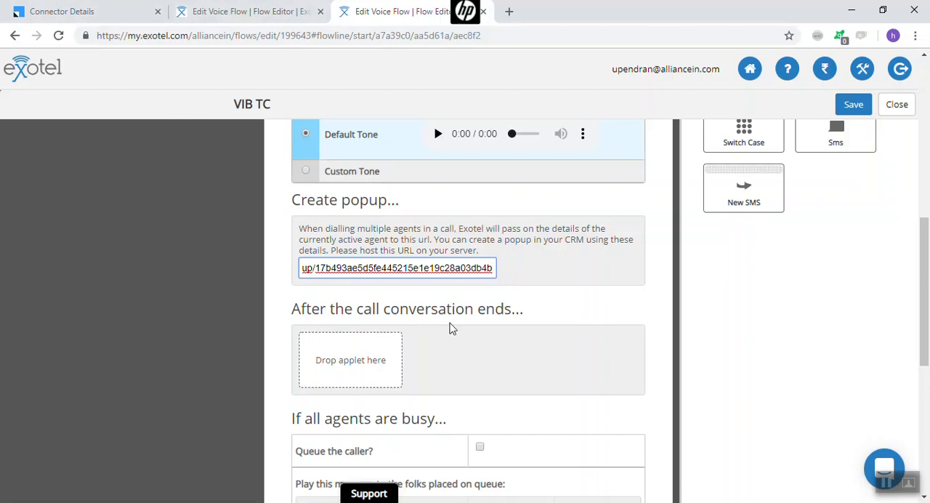
{"action": "scroll", "coordinate": [392, 335], "scroll_direction": "down", "scroll_amount": 2}
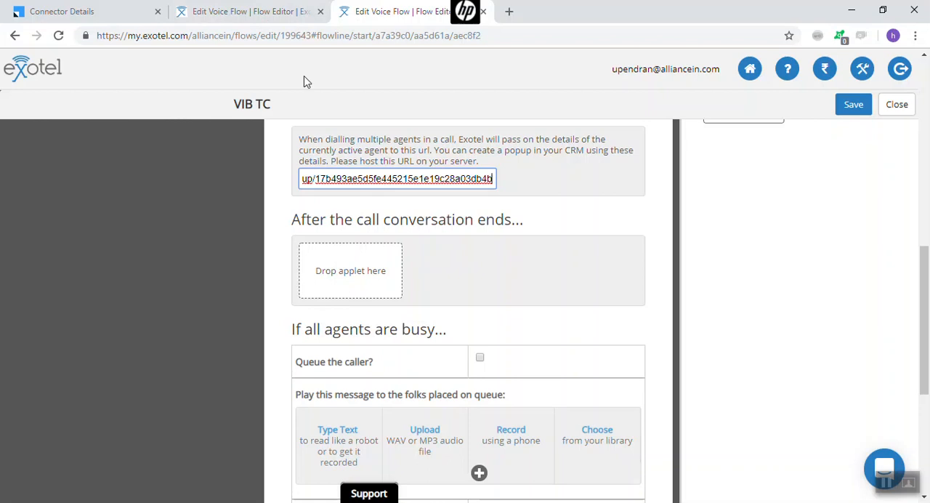
{"action": "left_click", "coordinate": [268, 14]}
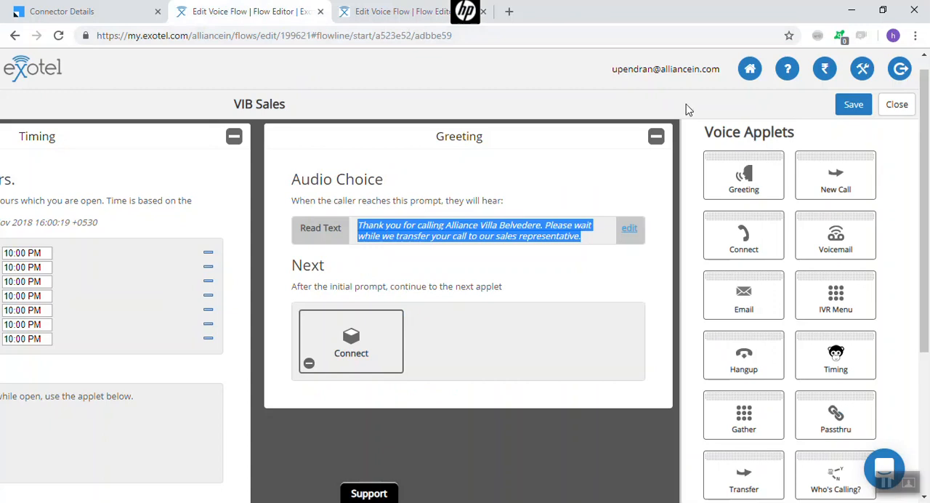
{"action": "left_click", "coordinate": [657, 137]}
{"action": "scroll", "coordinate": [94, 290], "scroll_direction": "down", "scroll_amount": 2}
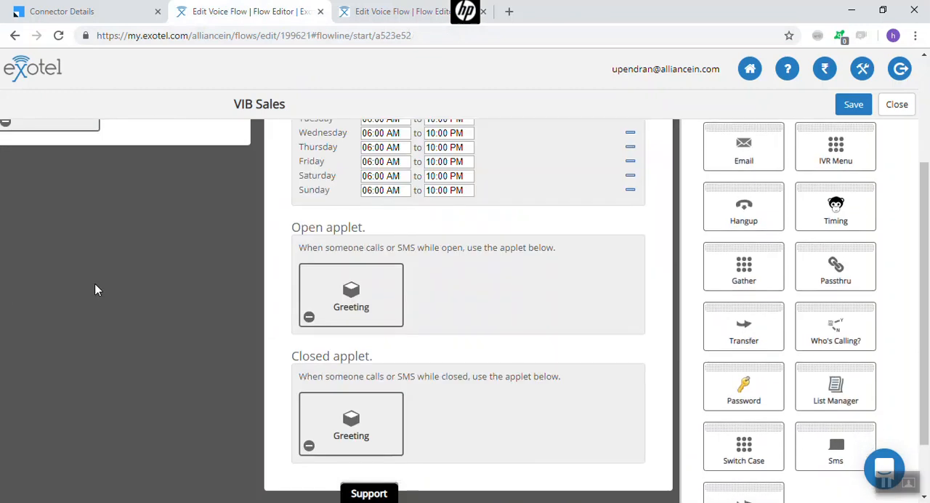
{"action": "left_click", "coordinate": [349, 302]}
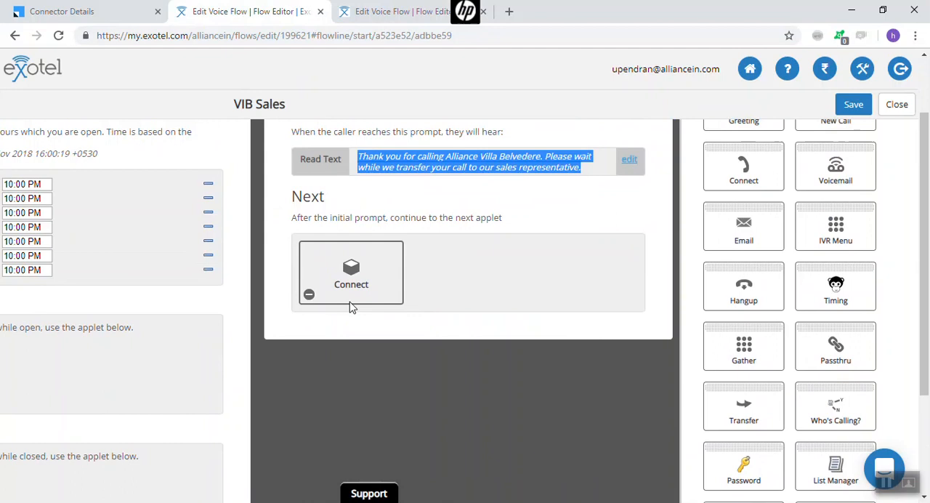
{"action": "left_click", "coordinate": [372, 277]}
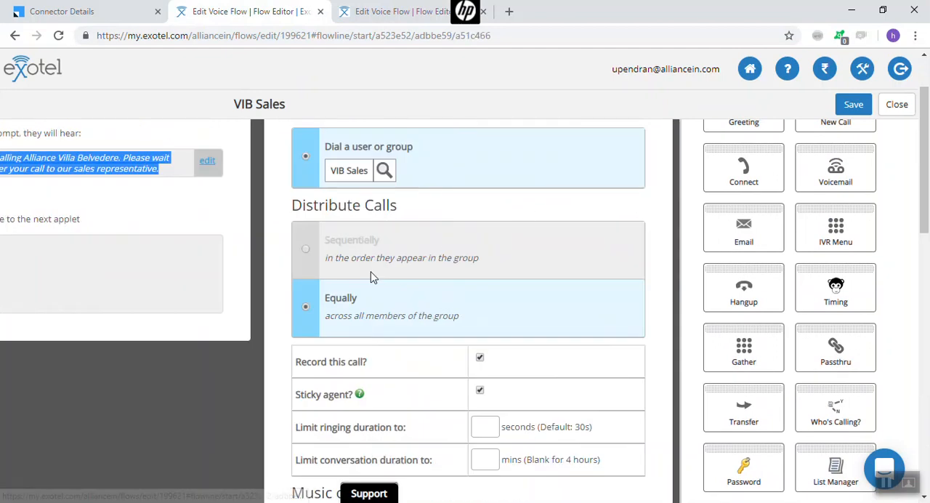
{"action": "scroll", "coordinate": [372, 276], "scroll_direction": "down", "scroll_amount": 7}
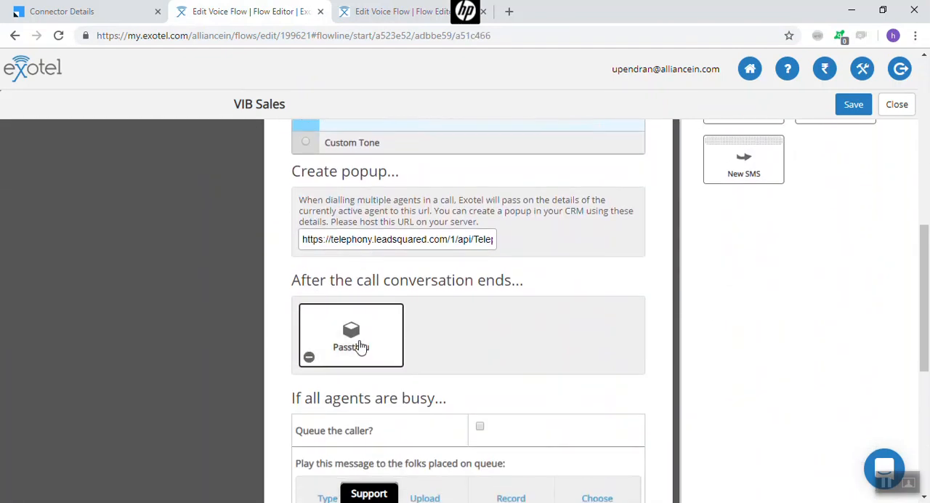
Place a Passthru applet under After the call conversation ends in the VIB TC Connect applet and open its settings
{"action": "left_click", "coordinate": [380, 12]}
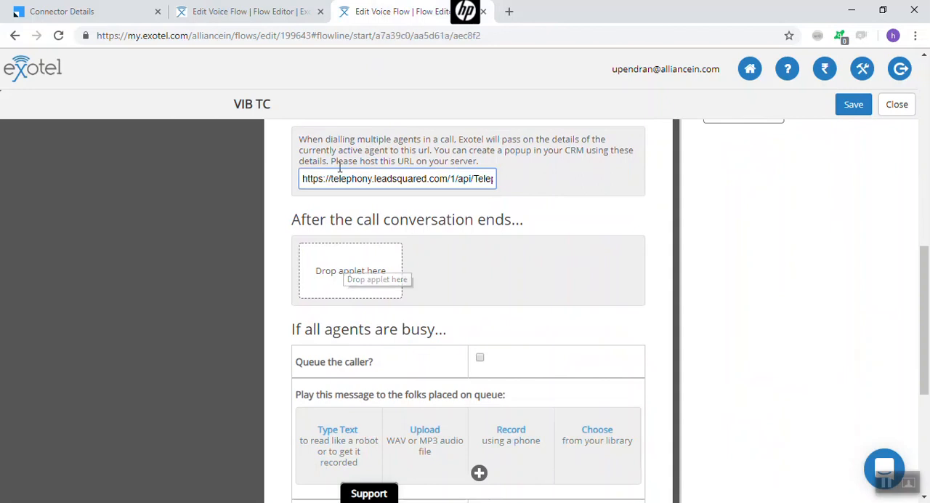
{"action": "scroll", "coordinate": [474, 174], "scroll_direction": "up", "scroll_amount": 1}
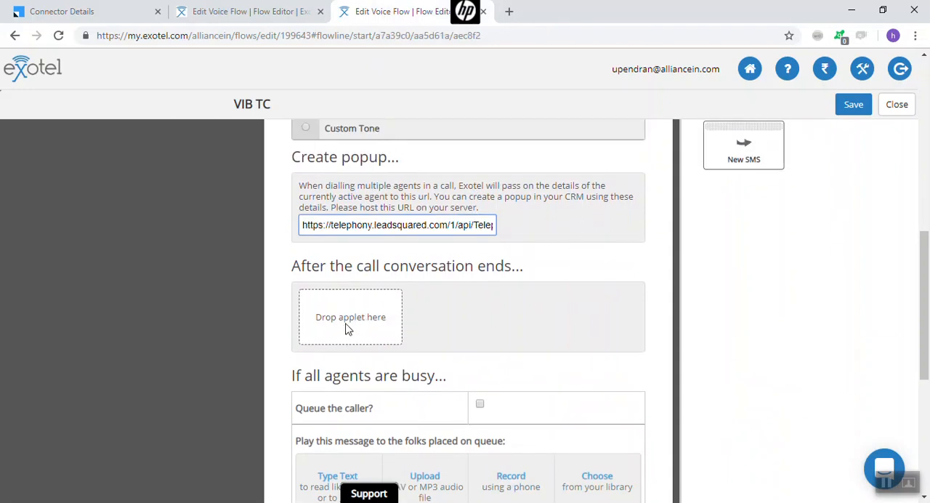
{"action": "scroll", "coordinate": [639, 269], "scroll_direction": "up", "scroll_amount": 1}
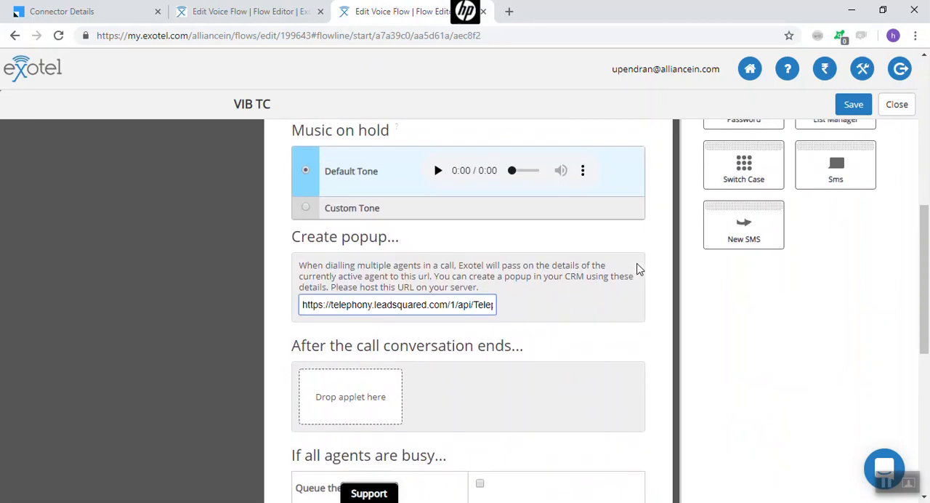
{"action": "scroll", "coordinate": [637, 269], "scroll_direction": "up", "scroll_amount": 2}
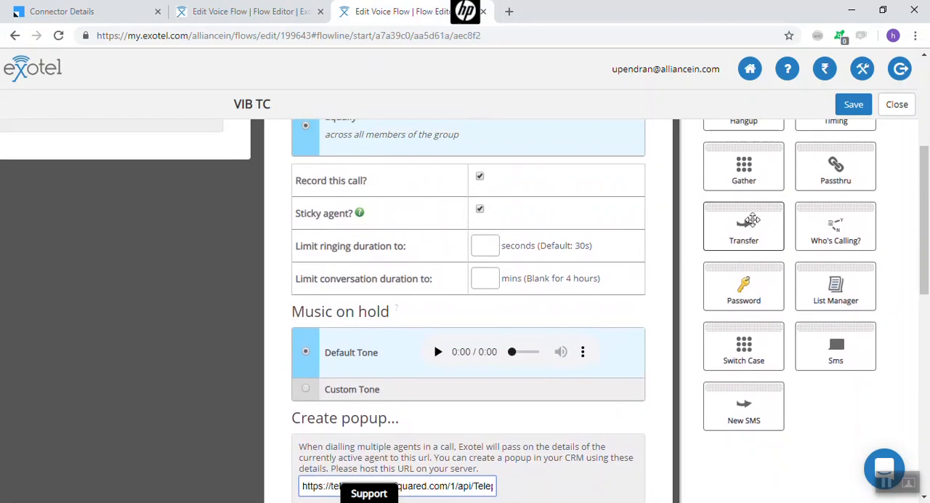
{"action": "left_click_drag", "start_coordinate": [830, 177], "coordinate": [346, 291]}
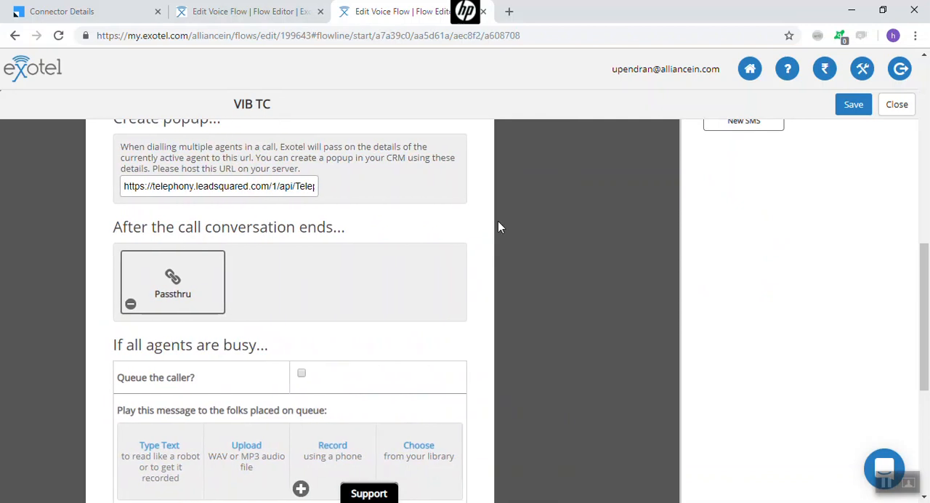
{"action": "scroll", "coordinate": [353, 210], "scroll_direction": "up", "scroll_amount": 2}
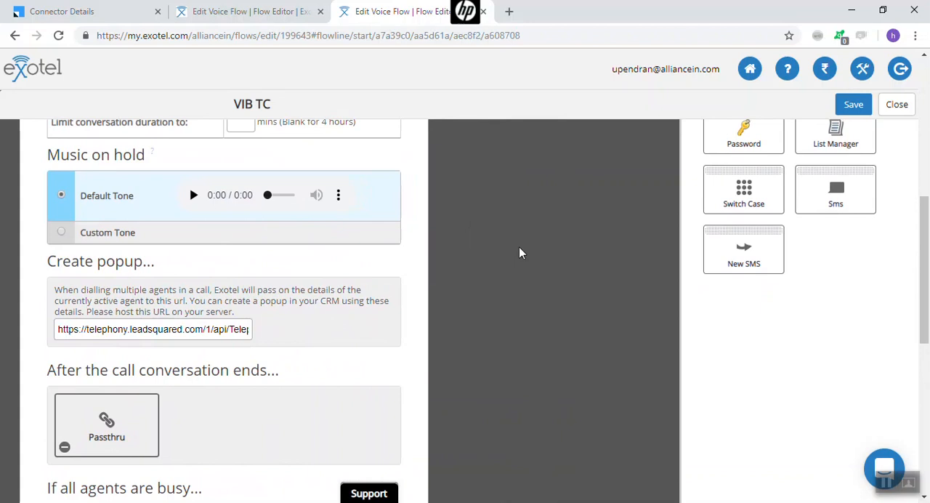
Copy the Webhook URL from LeadSquared's Exotel V2 Call Log settings into the VIB TC Passthru applet's URL field and enable Make Passthru Async
{"action": "left_click", "coordinate": [219, 328]}
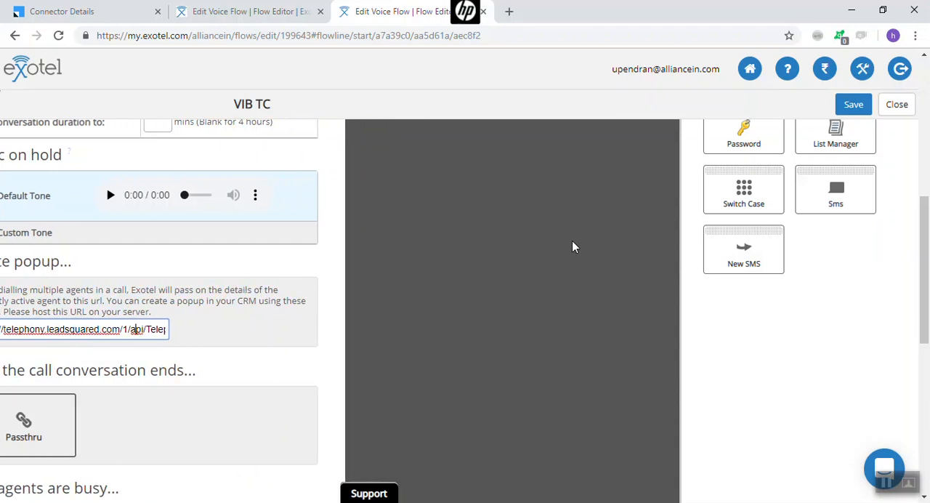
{"action": "scroll", "coordinate": [572, 247], "scroll_direction": "up", "scroll_amount": 5}
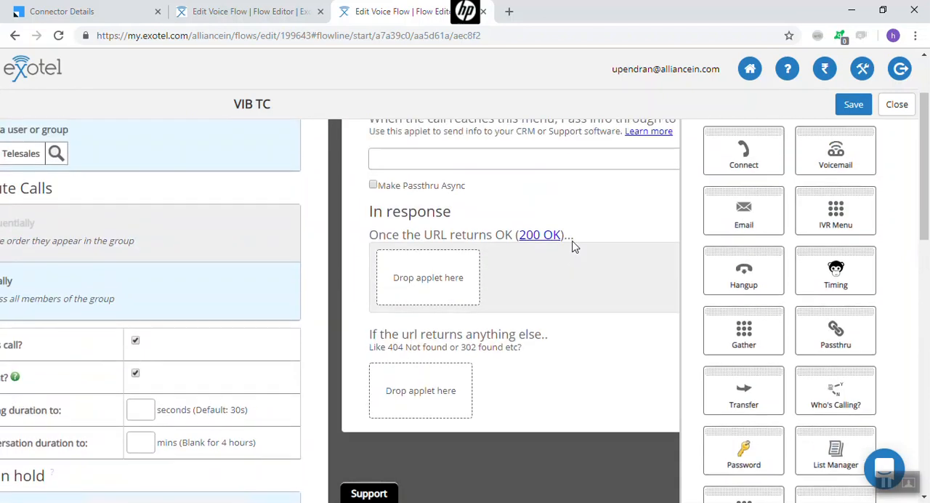
{"action": "scroll", "coordinate": [499, 290], "scroll_direction": "right", "scroll_amount": 1}
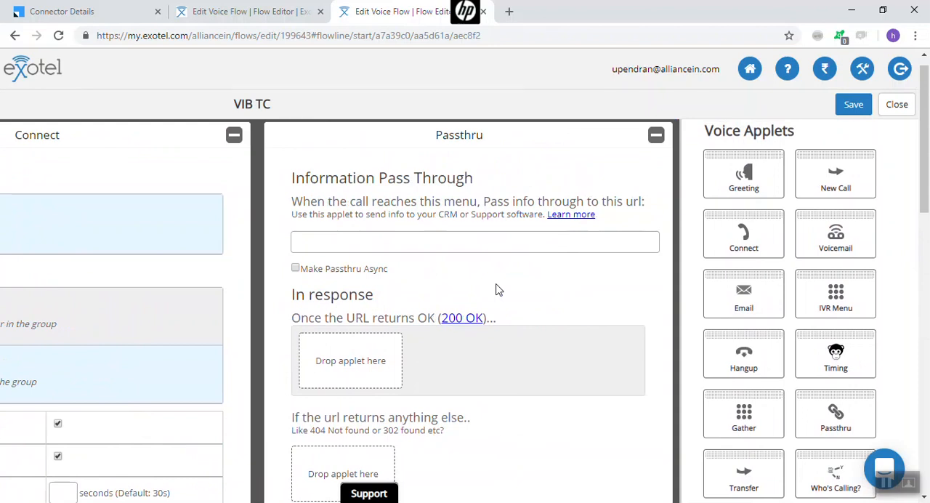
{"action": "left_click", "coordinate": [322, 241]}
{"action": "left_click", "coordinate": [88, 11]}
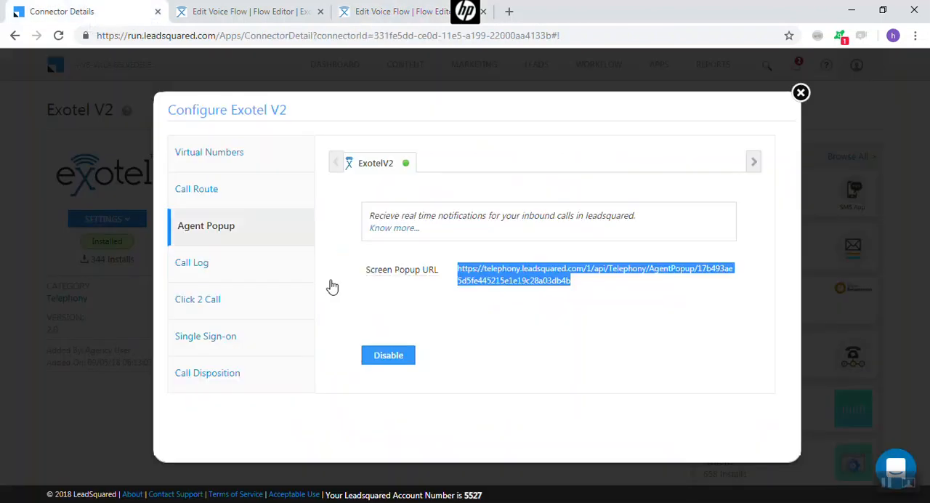
{"action": "left_click", "coordinate": [196, 276]}
{"action": "left_click_drag", "start_coordinate": [460, 273], "coordinate": [591, 290]}
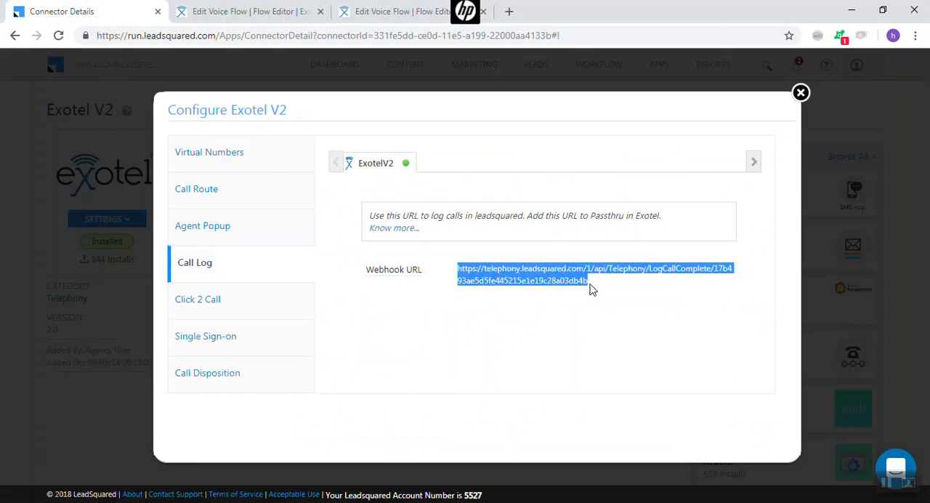
{"action": "left_click", "coordinate": [356, 11]}
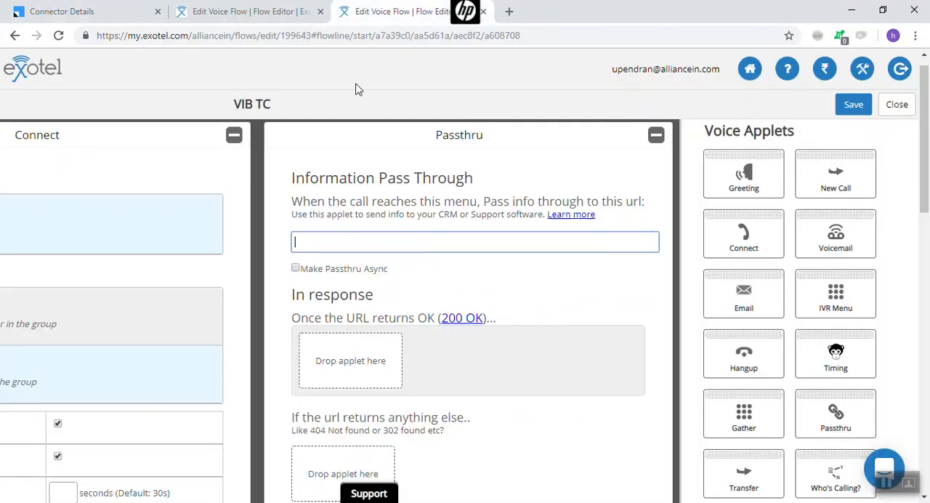
{"action": "left_click", "coordinate": [344, 243]}
{"action": "key", "text": "ctrl+v"}
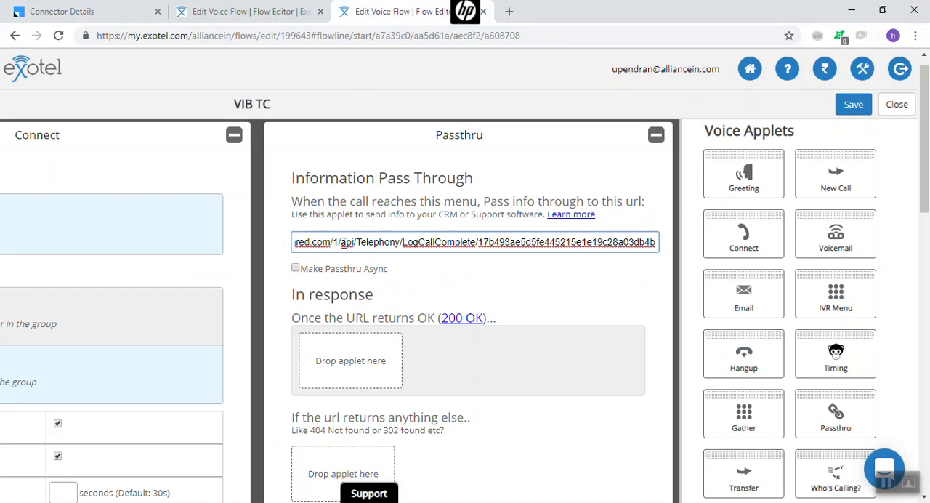
{"action": "left_click", "coordinate": [296, 269]}
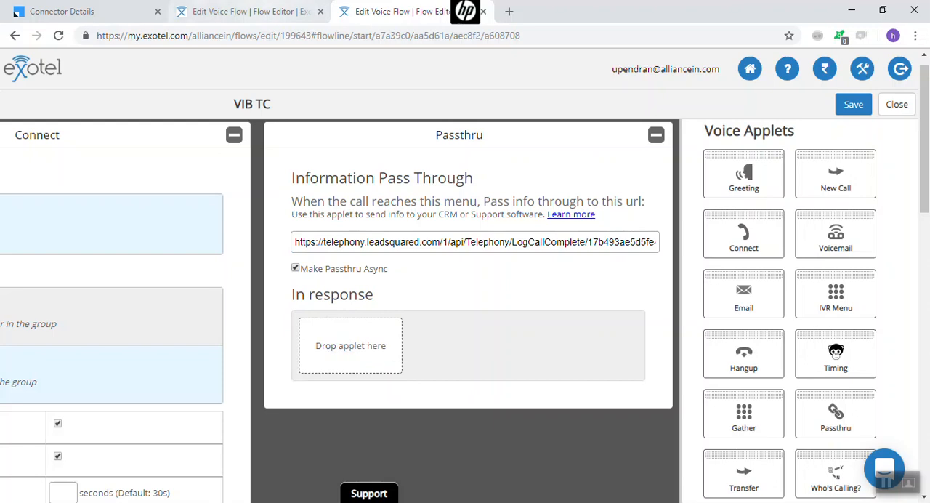
Following the VIB Sales flow's Passthru setup, place an Sms applet under In response in the VIB TC Passthru applet and open its settings
{"action": "left_click", "coordinate": [258, 12]}
{"action": "left_click", "coordinate": [398, 322]}
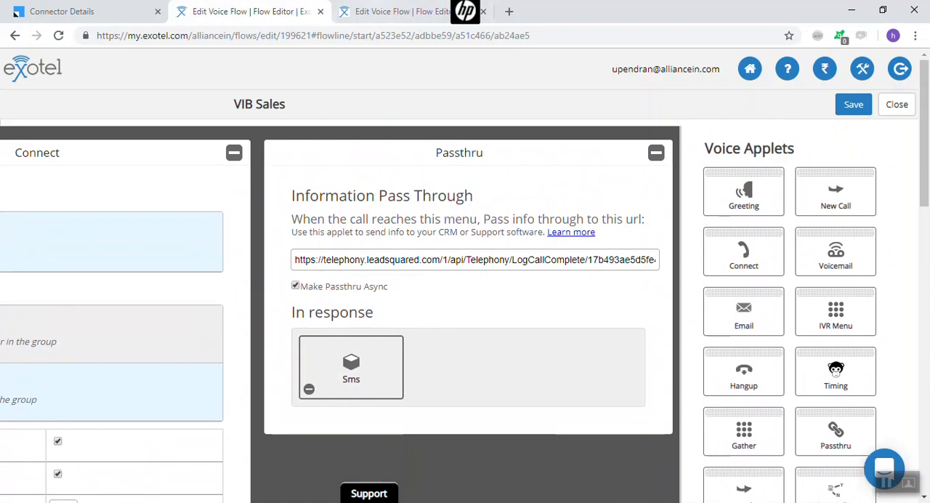
{"action": "left_click", "coordinate": [385, 11]}
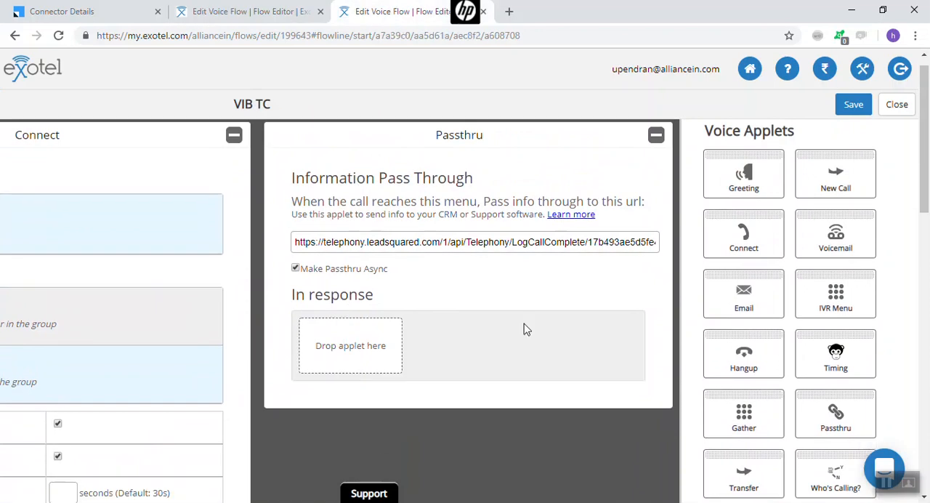
{"action": "scroll", "coordinate": [792, 426], "scroll_direction": "down", "scroll_amount": 3}
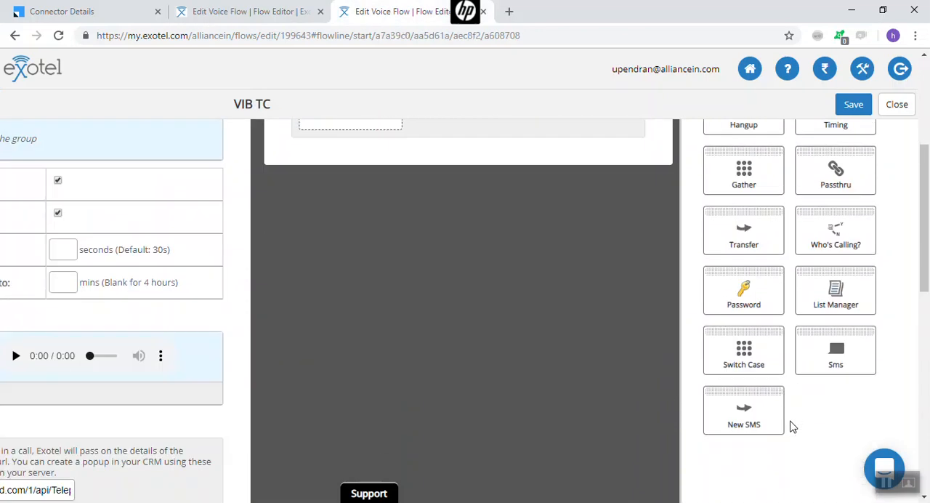
{"action": "left_click_drag", "start_coordinate": [836, 336], "coordinate": [350, 211]}
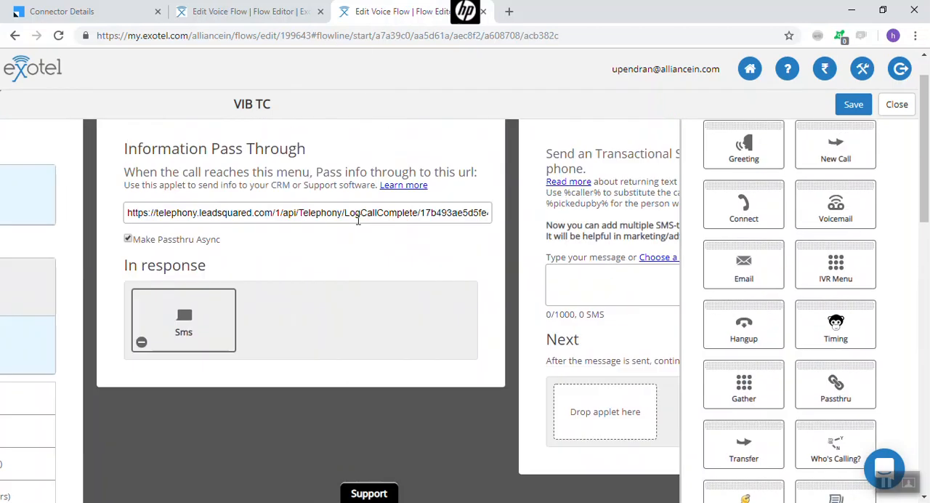
Copy the thank-you message from the VIB Sales flow's Sms applet into the VIB TC Sms applet and place a Hangup applet under Next
{"action": "left_click", "coordinate": [247, 11]}
{"action": "left_click", "coordinate": [355, 392]}
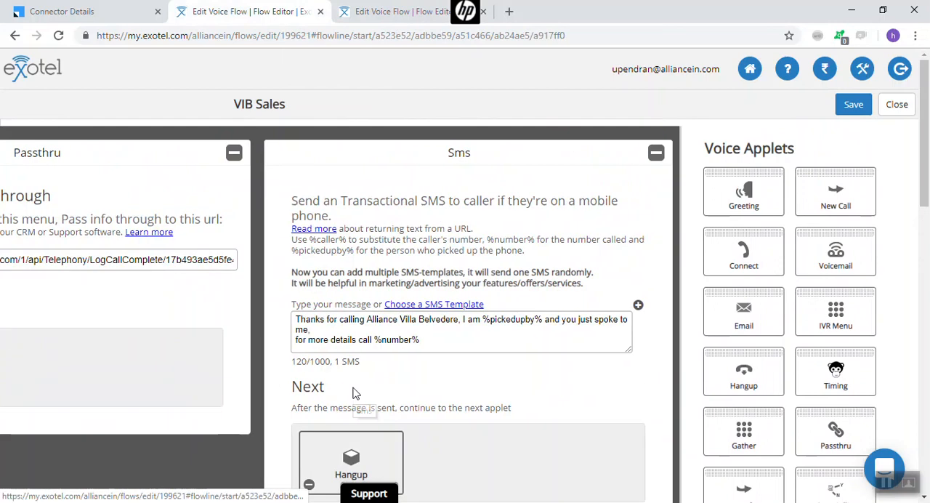
{"action": "left_click_drag", "start_coordinate": [422, 340], "coordinate": [293, 317]}
{"action": "key", "text": "ctrl+c"}
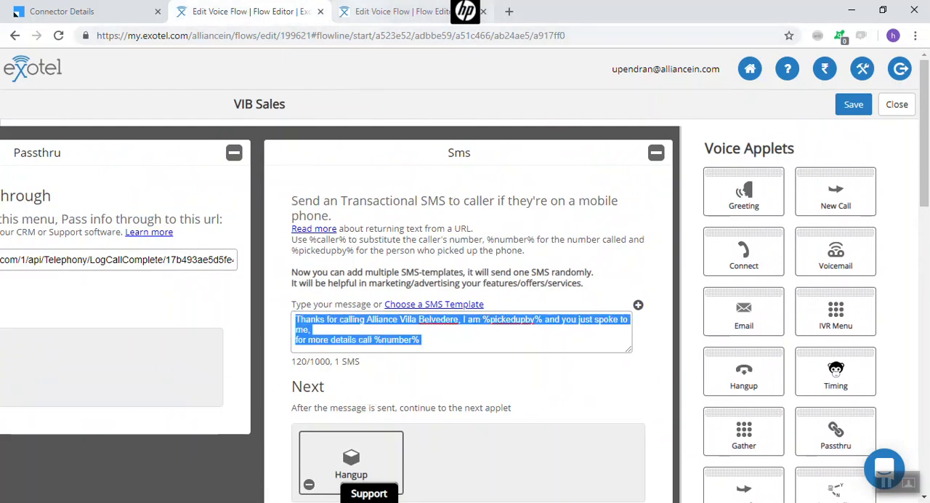
{"action": "left_click", "coordinate": [393, 11]}
{"action": "left_click", "coordinate": [453, 295]}
{"action": "key", "text": "ctrl+v"}
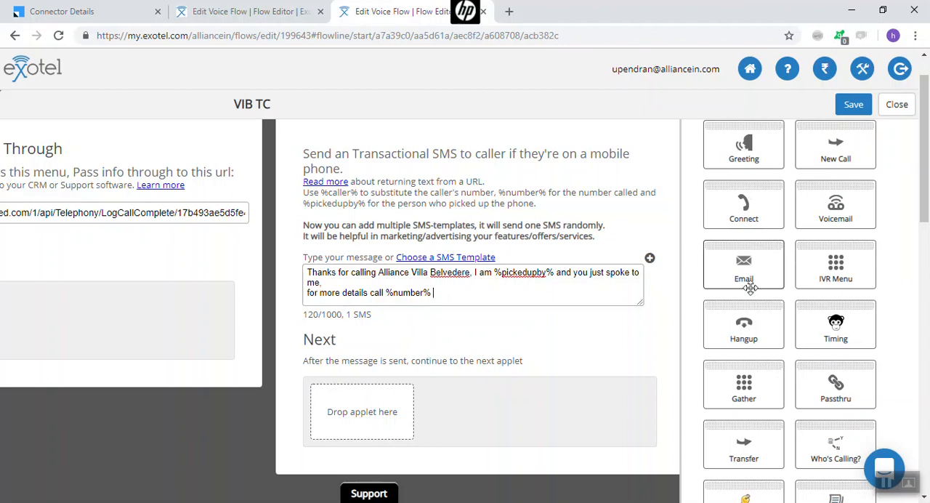
{"action": "left_click_drag", "start_coordinate": [748, 318], "coordinate": [339, 415]}
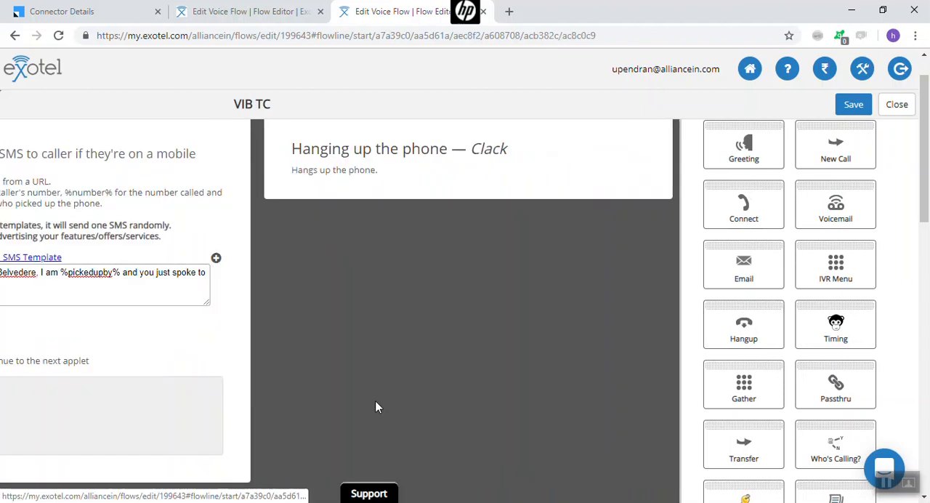
Collapse the open VIB TC applets one after another, from Hangup back through Timing, until only Call Start remains
{"action": "left_click", "coordinate": [656, 153]}
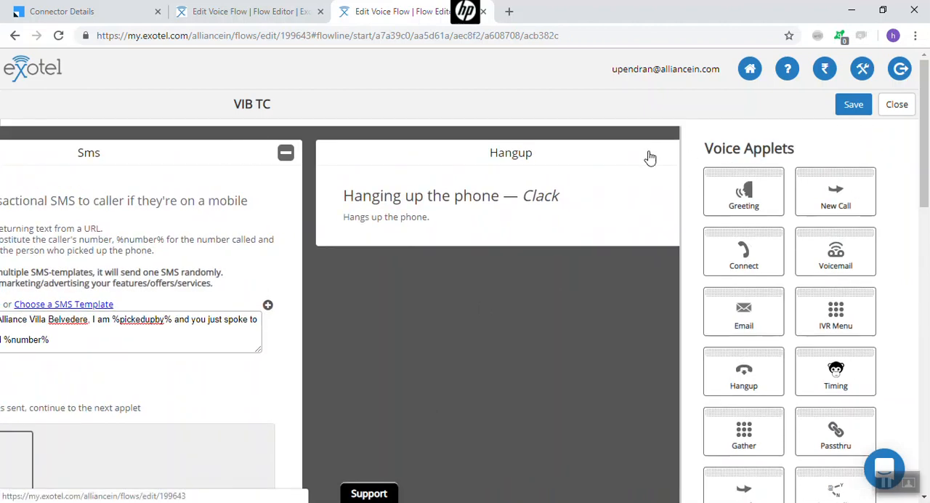
{"action": "left_click", "coordinate": [657, 153]}
{"action": "left_click", "coordinate": [657, 153]}
{"action": "left_click", "coordinate": [657, 156]}
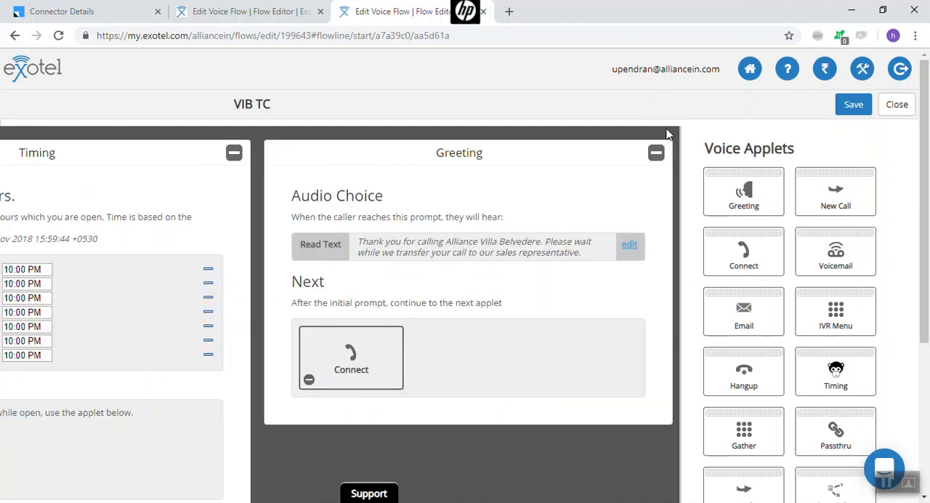
{"action": "left_click", "coordinate": [660, 154]}
{"action": "left_click", "coordinate": [438, 156]}
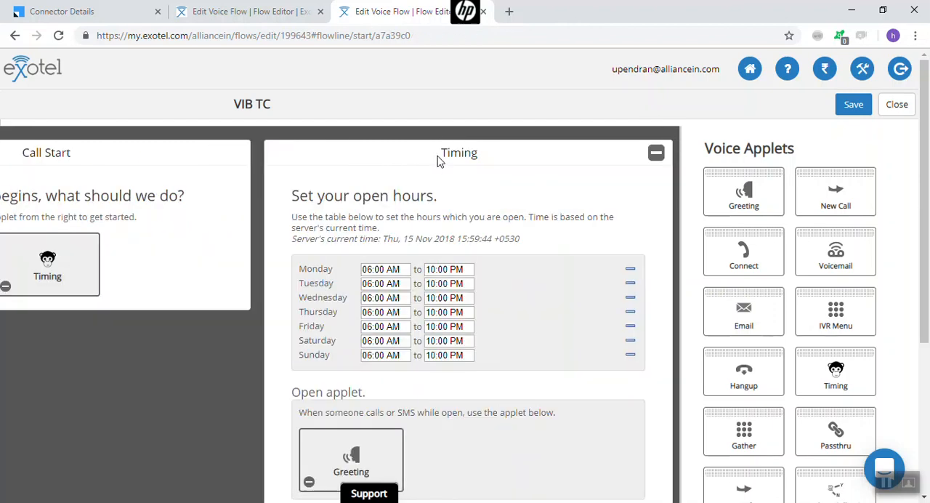
{"action": "left_click", "coordinate": [654, 157]}
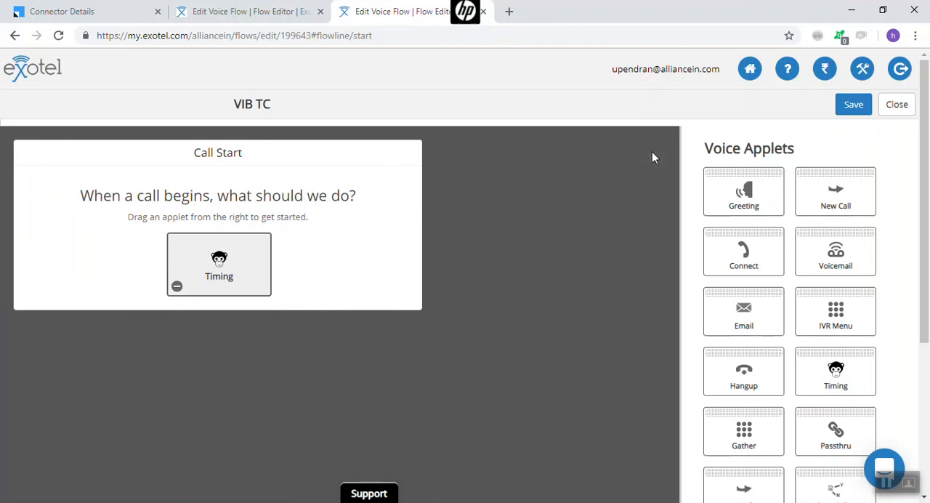